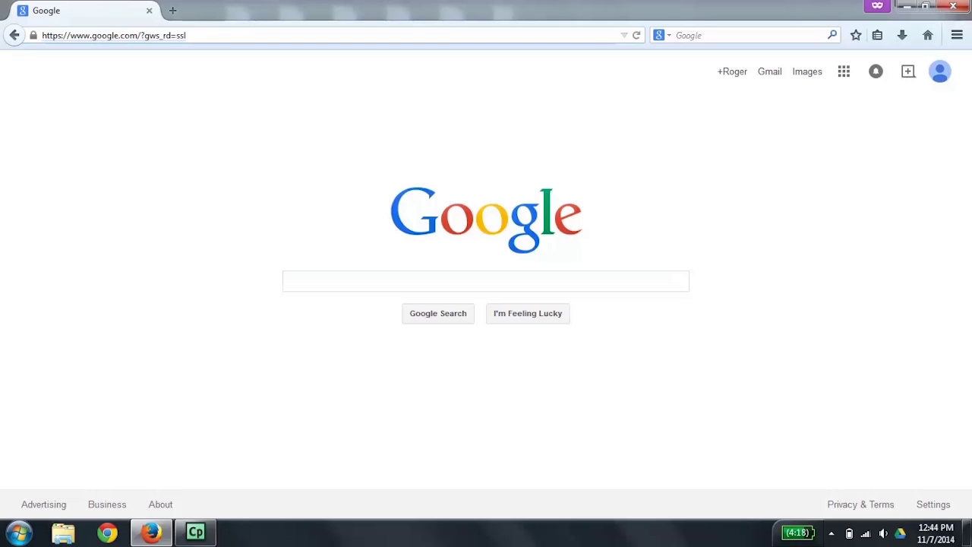
- Go to drive.google.com in the browser
{"action": "key", "text": "ctrl+l"}
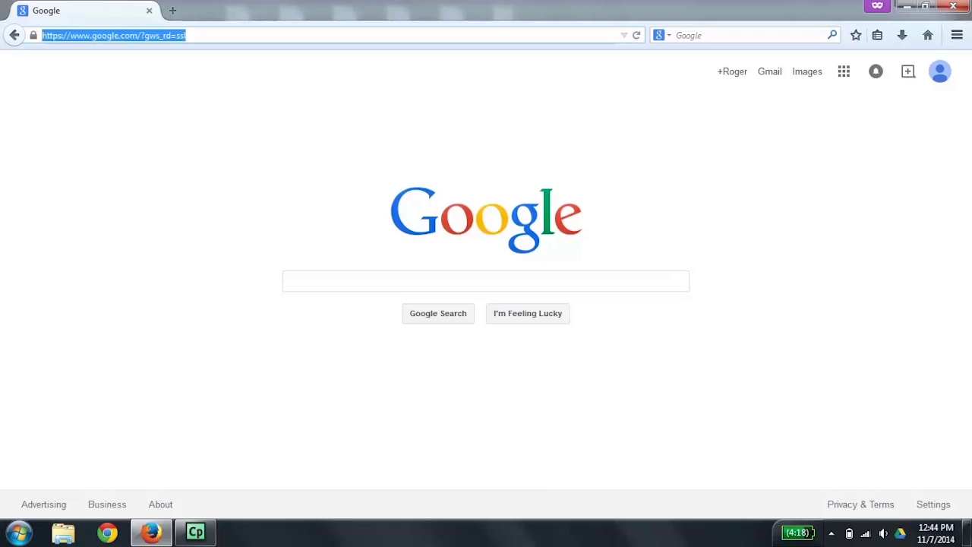
{"action": "type", "text": "drive.go"}
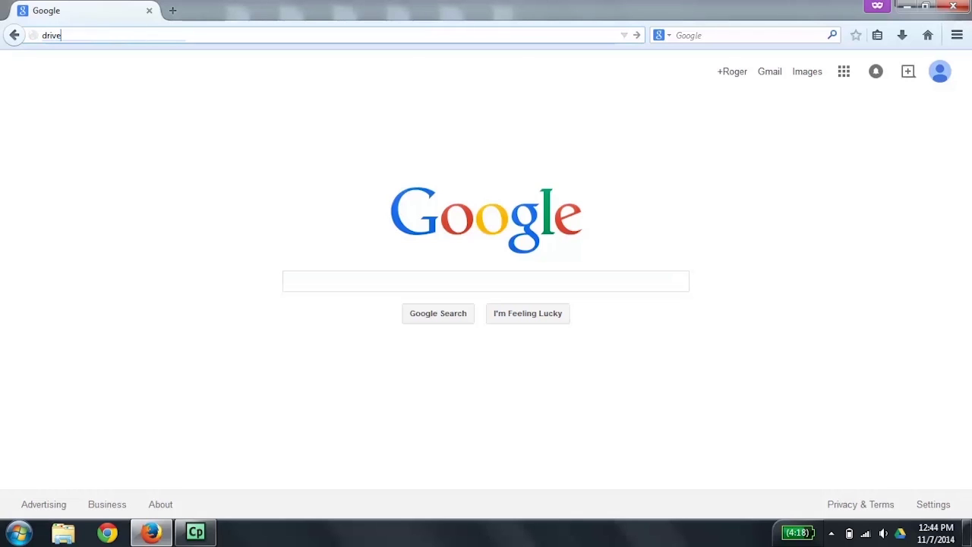
{"action": "type", "text": "ogle.com/"}
{"action": "key", "text": "Return"}
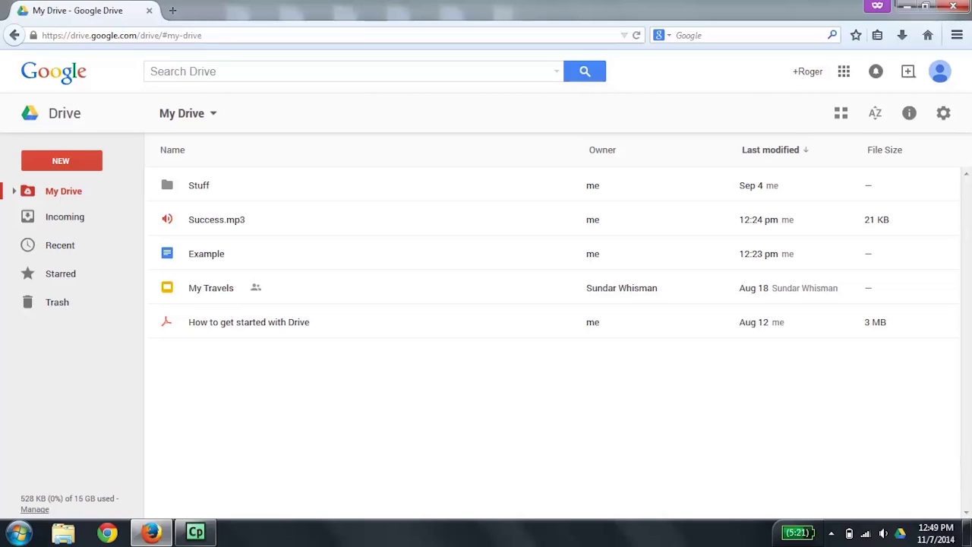
- Go through the file list item by item, from Success.mp3 to Example to the My Travels presentation
{"action": "key", "text": "Down"}
{"action": "left_click", "coordinate": [216, 220]}
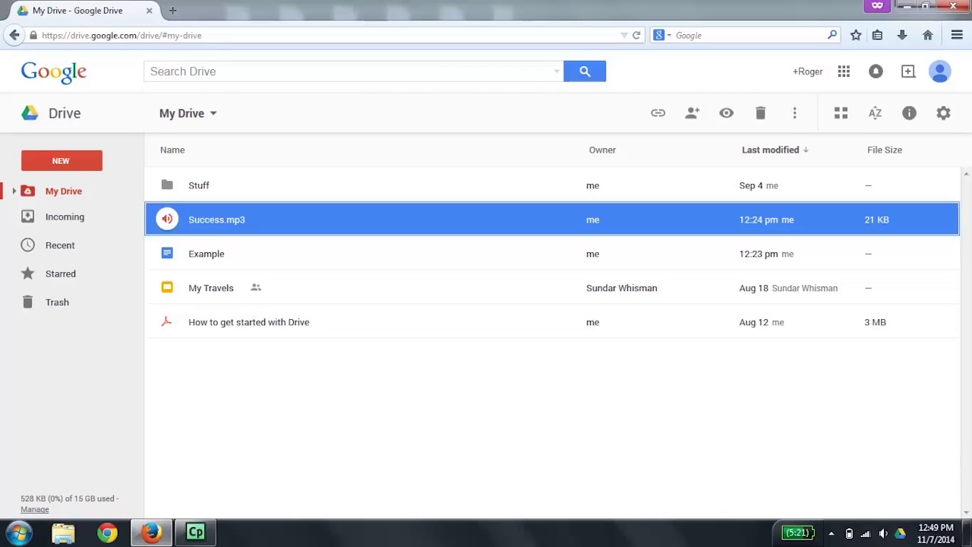
{"action": "left_click", "coordinate": [207, 253]}
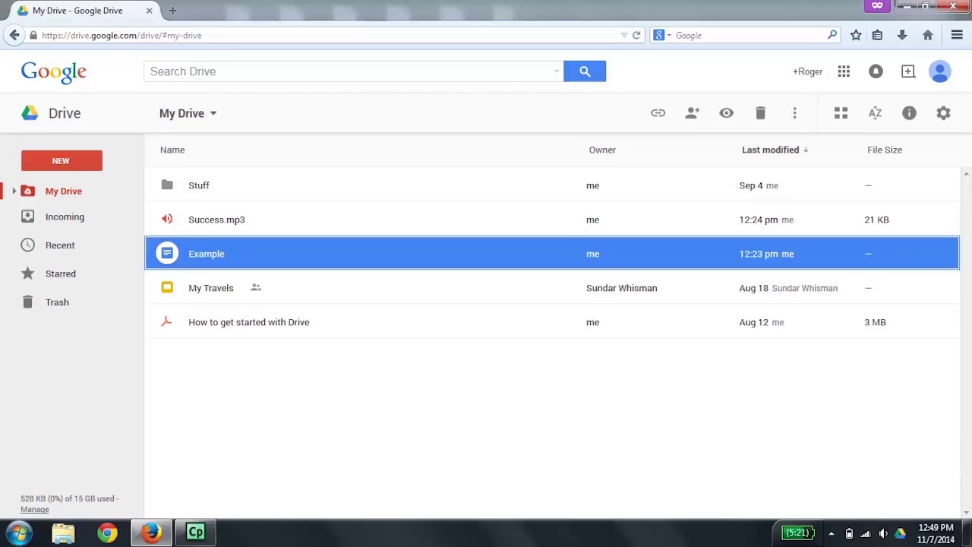
{"action": "left_click", "coordinate": [211, 288]}
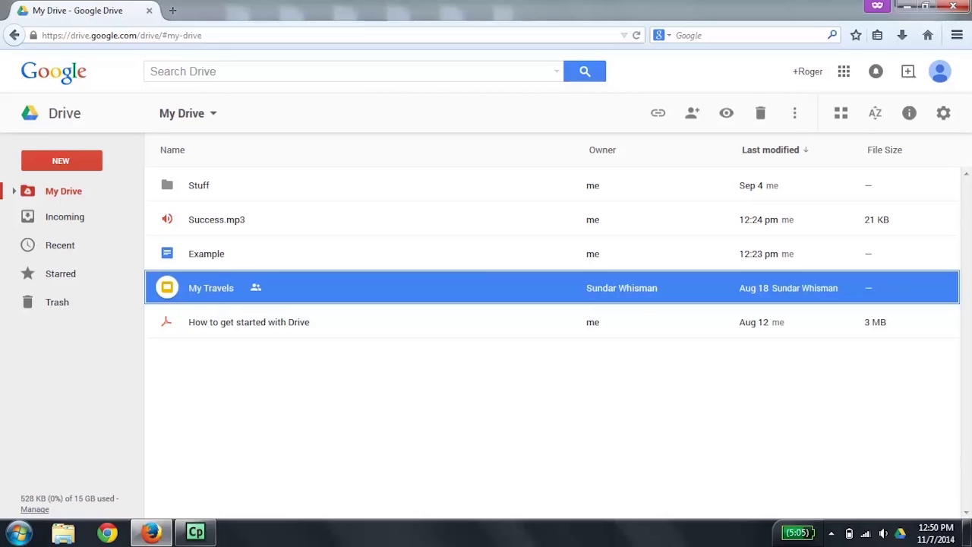
- Show the files as a grid, select Success.mp3, and return to the list view
{"action": "key", "text": "v"}
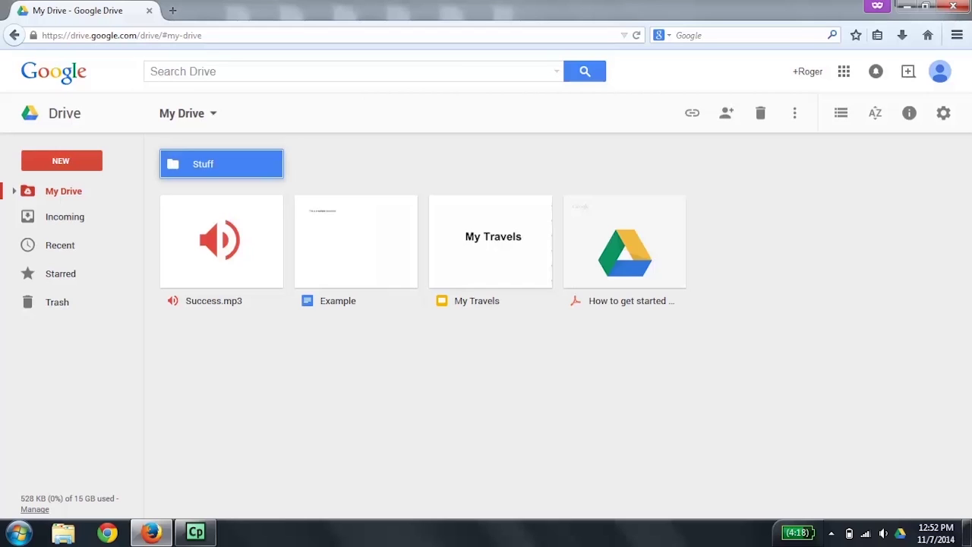
{"action": "left_click", "coordinate": [221, 250]}
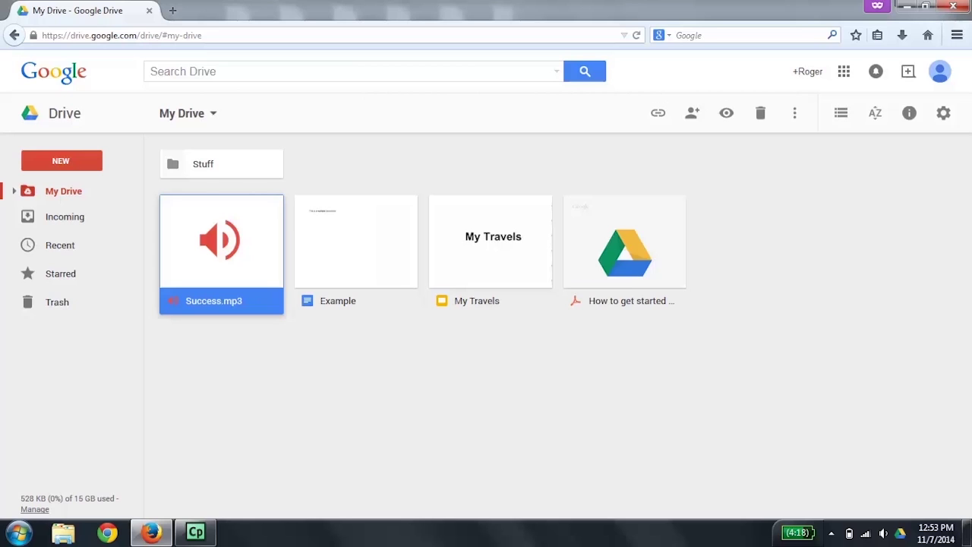
{"action": "key", "text": "v"}
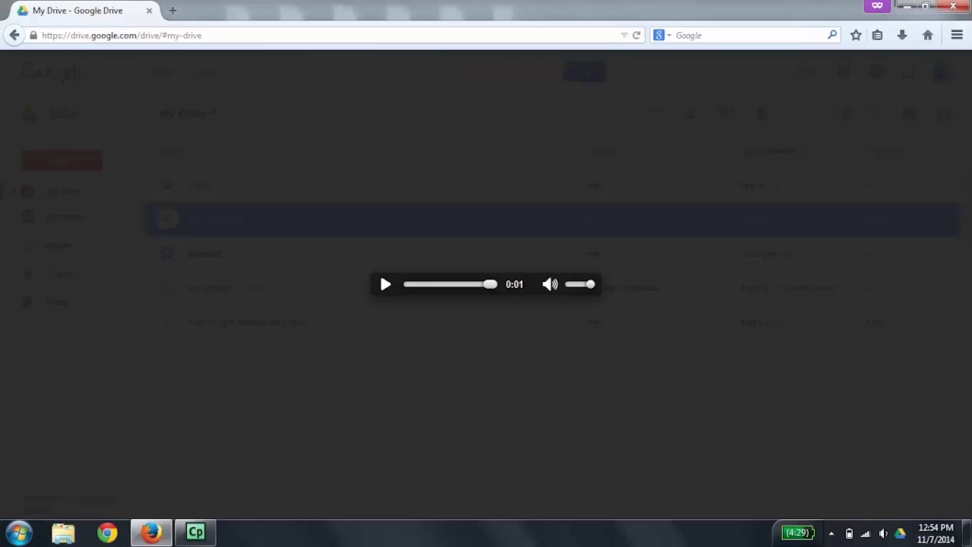
- Play Success.mp3 in the preview player and close the preview
{"action": "key", "text": "space"}
{"action": "key", "text": "Escape"}
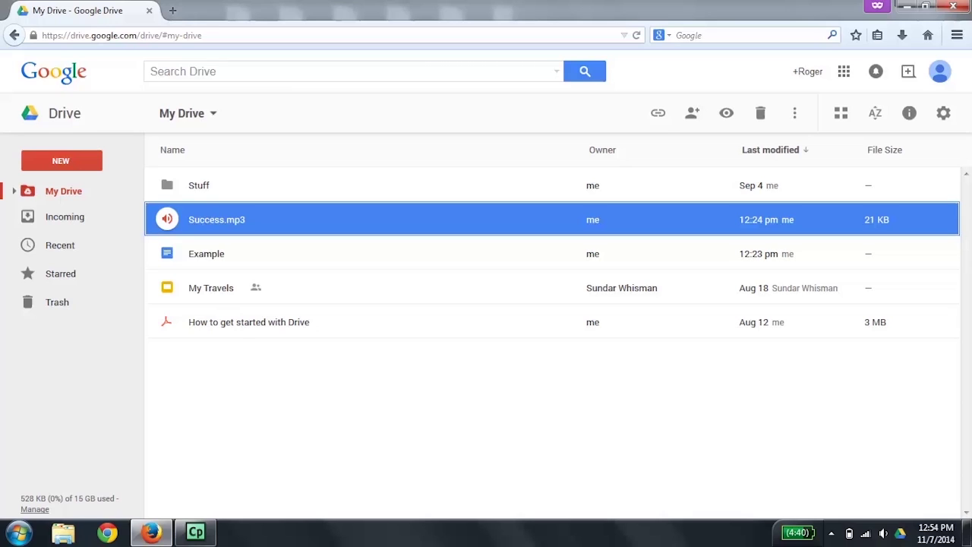
- Open the Example document to view it, and close it to return to My Drive
{"action": "left_click", "coordinate": [364, 253]}
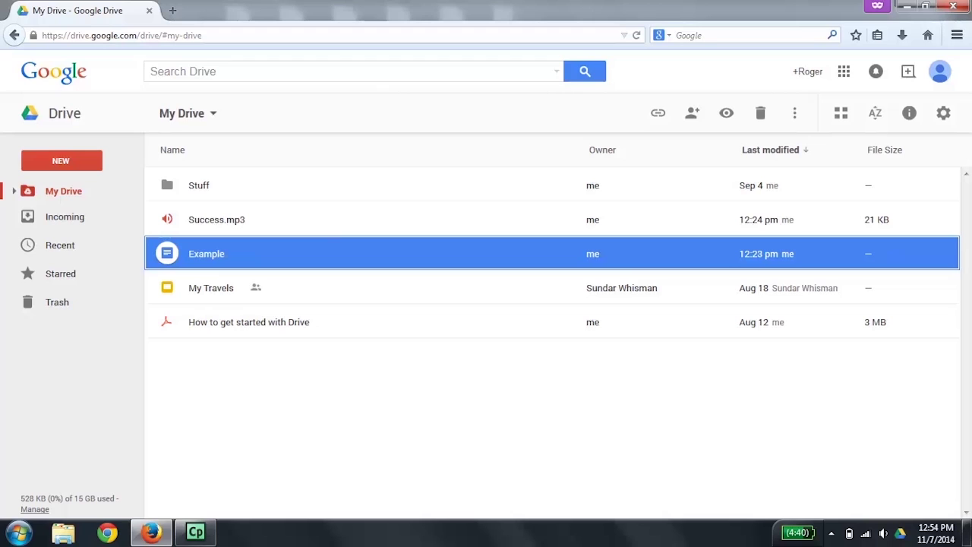
{"action": "key", "text": "Return"}
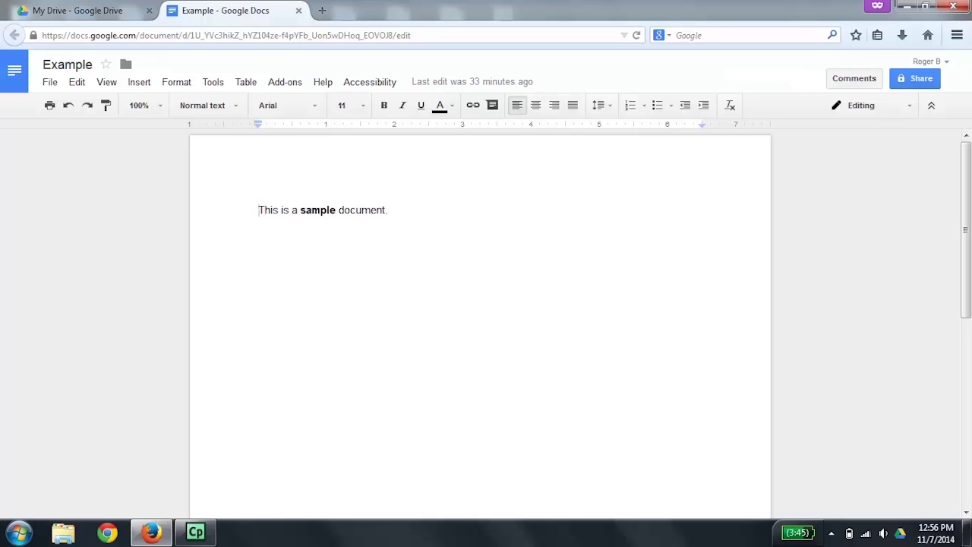
{"action": "key", "text": "ctrl+w"}
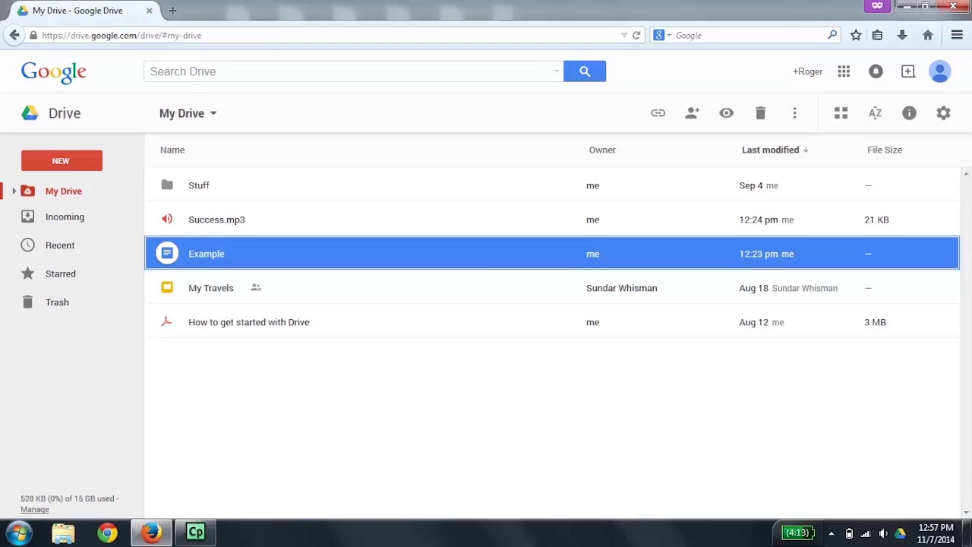
- Create a new Google Docs document containing the line "Here is some text." and close it
{"action": "left_click", "coordinate": [60, 160]}
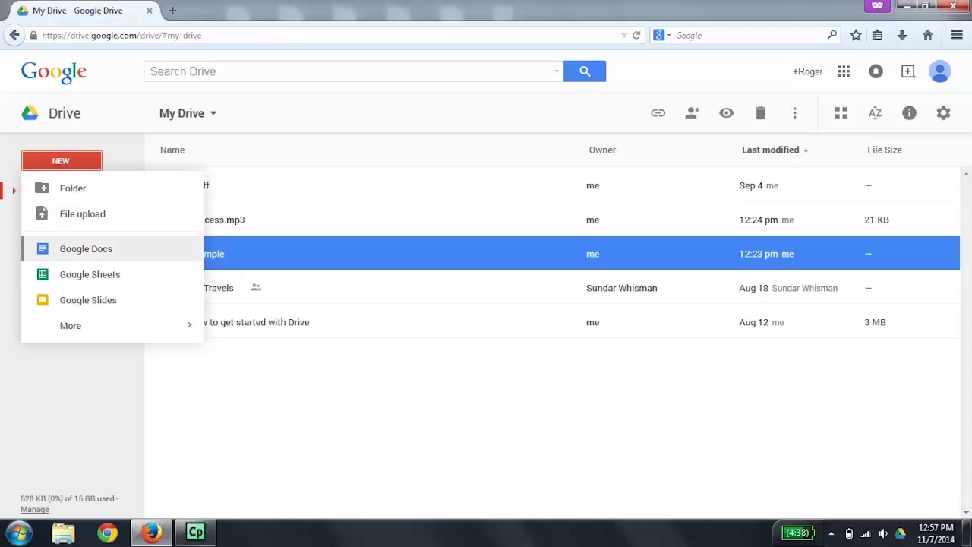
{"action": "left_click", "coordinate": [86, 249]}
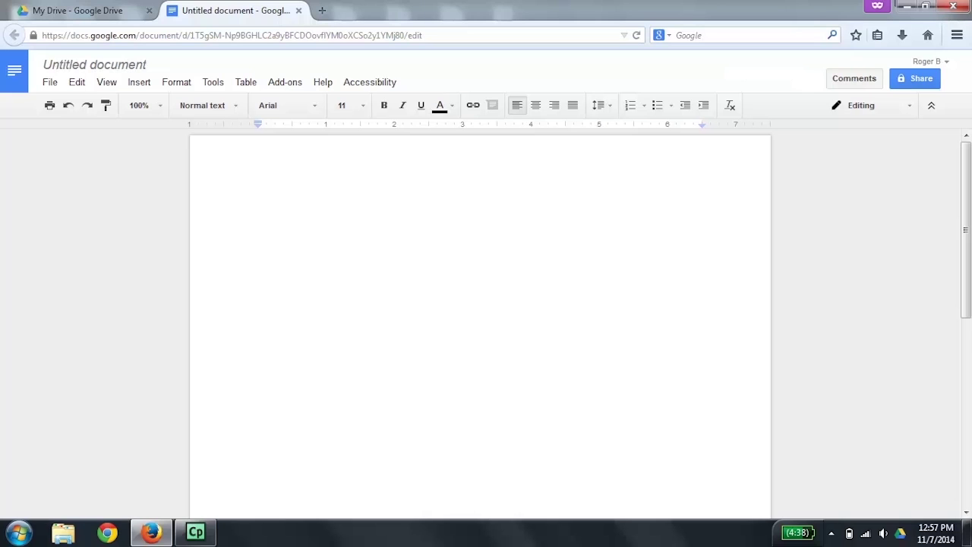
{"action": "type", "text": "Here is some te"}
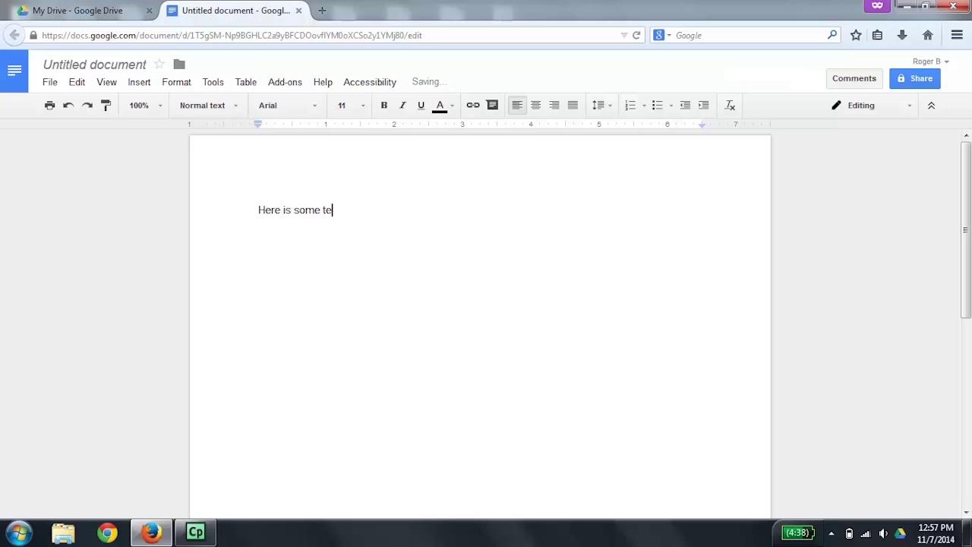
{"action": "type", "text": "xt."}
{"action": "key", "text": "Return"}
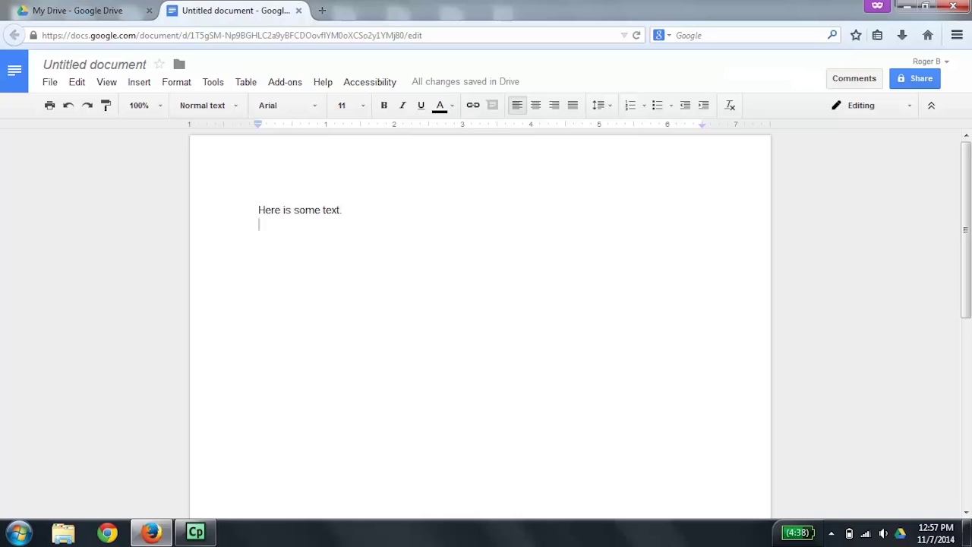
{"action": "left_click", "coordinate": [258, 210]}
{"action": "key", "text": "ctrl+w"}
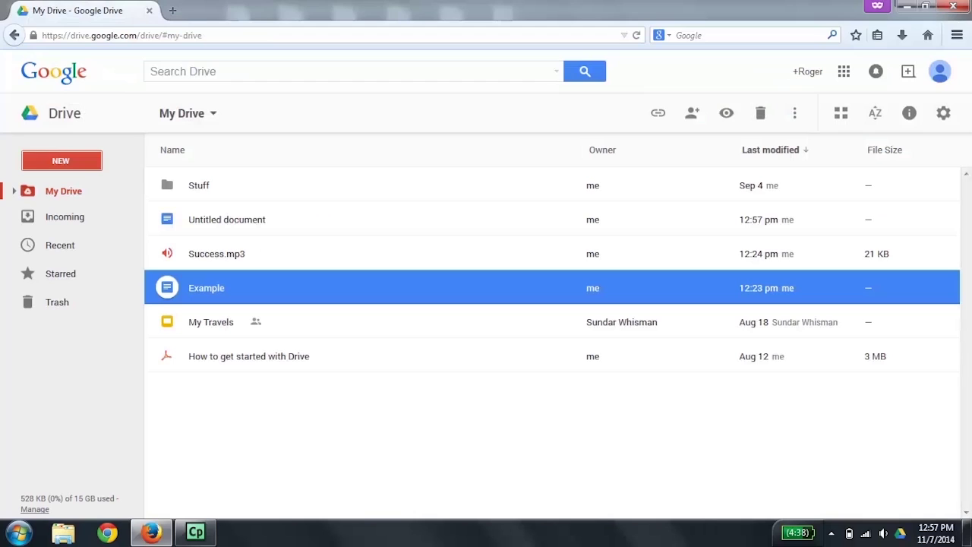
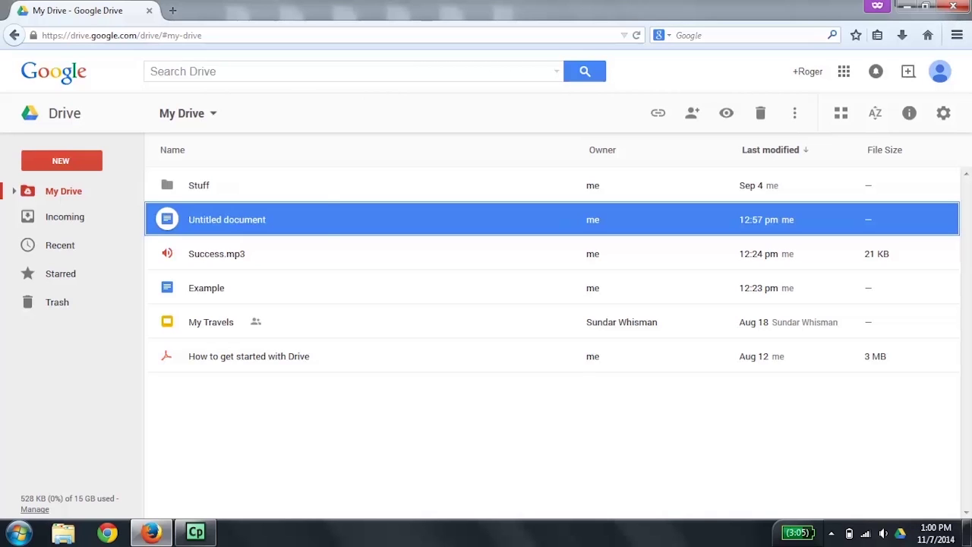
- Rename the untitled document in My Drive as Sample
{"action": "key", "text": "shift+F10"}
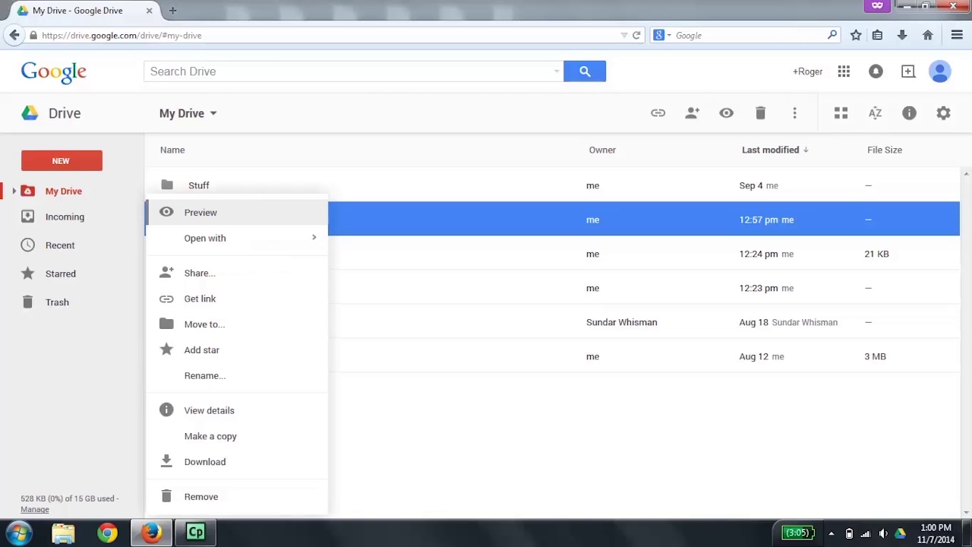
{"action": "key", "text": "Down"}
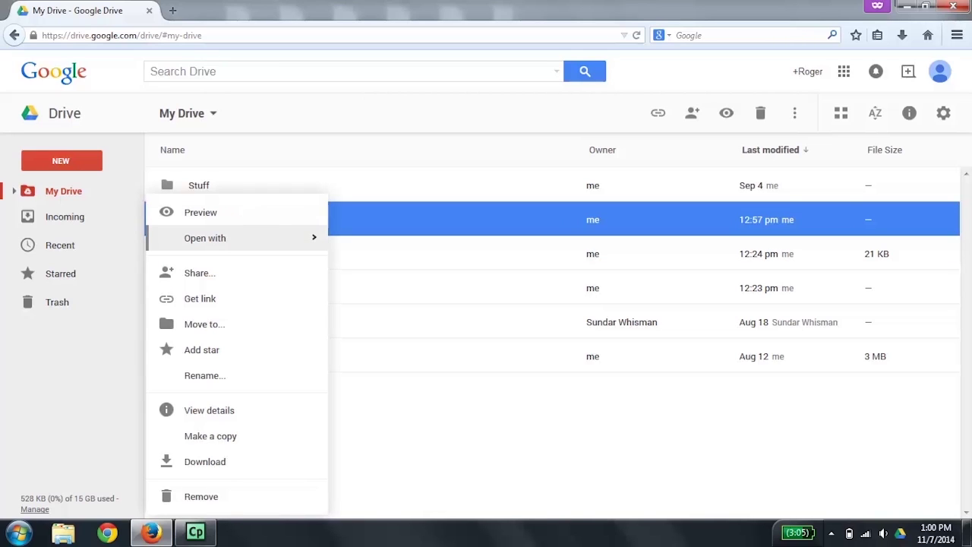
{"action": "key", "text": "Down"}
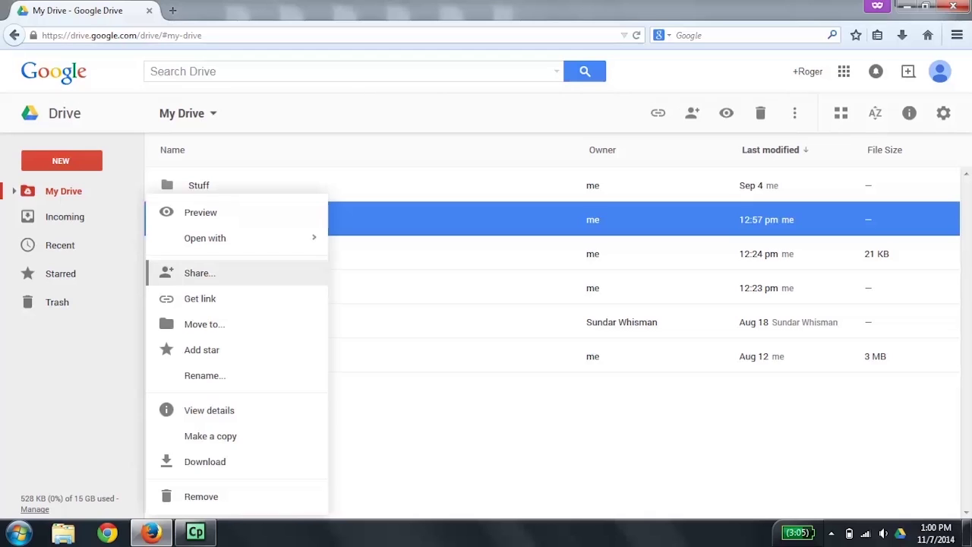
{"action": "key", "text": "Down"}
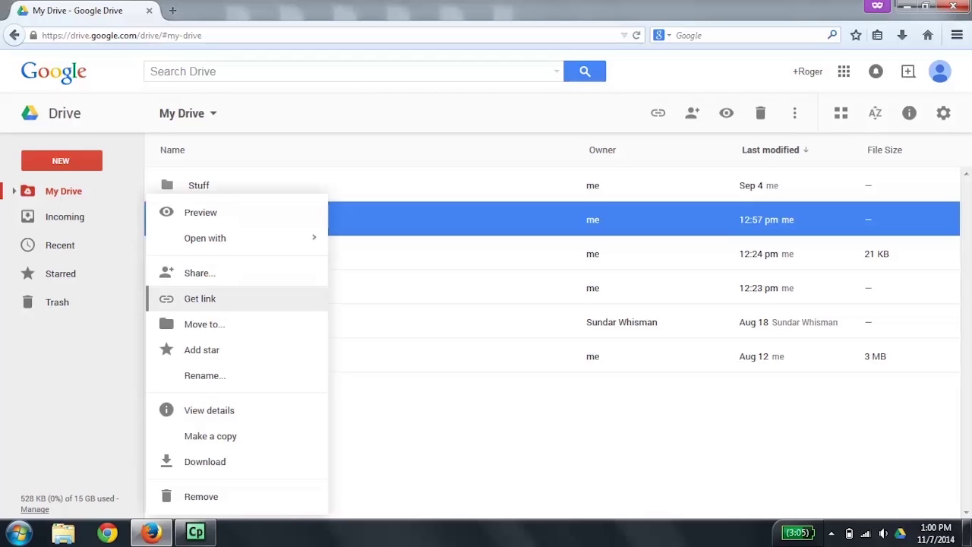
{"action": "key", "text": "Down"}
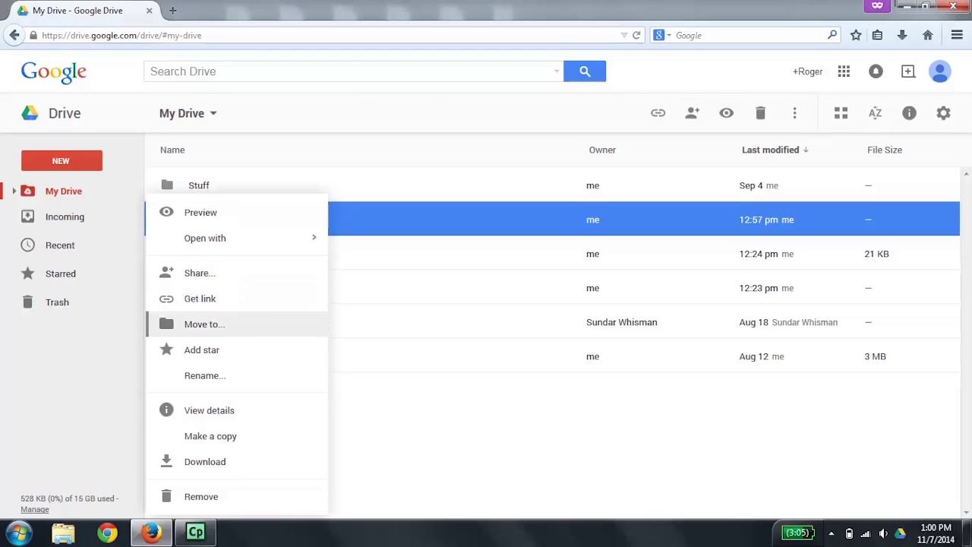
{"action": "key", "text": "Down"}
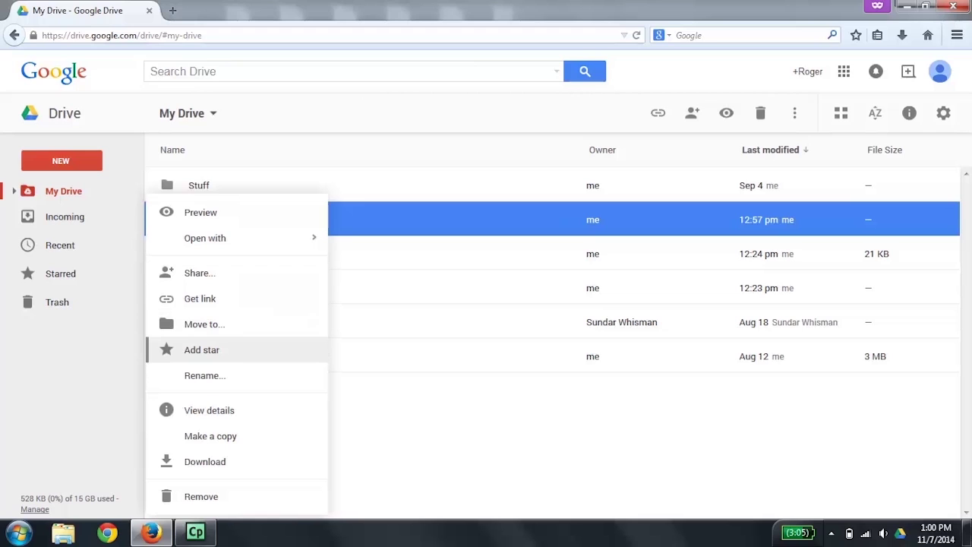
{"action": "key", "text": "Down"}
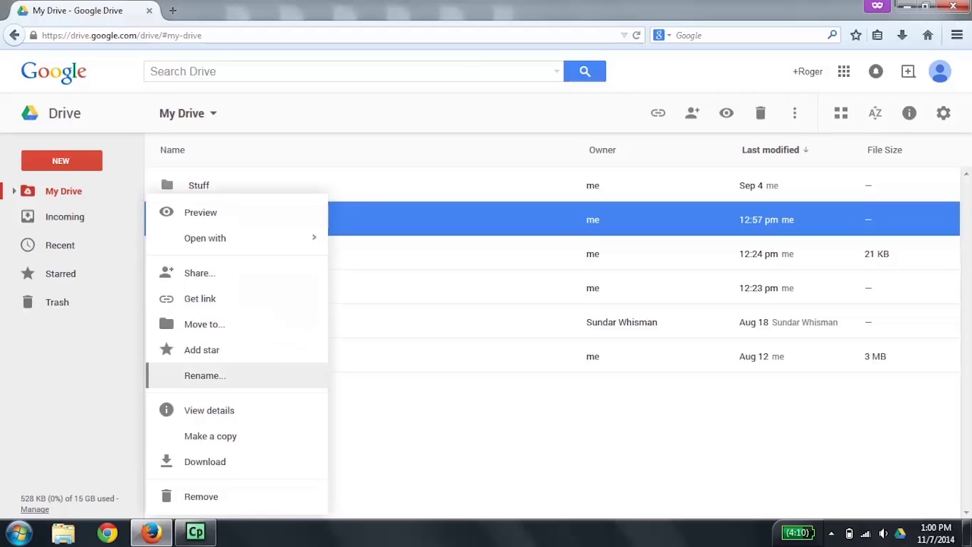
{"action": "key", "text": "Return"}
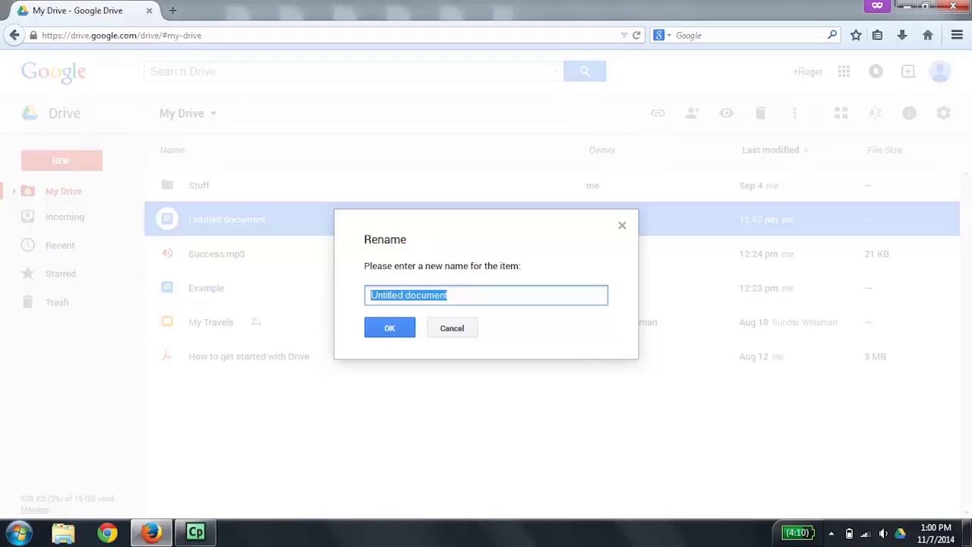
{"action": "type", "text": "Sample"}
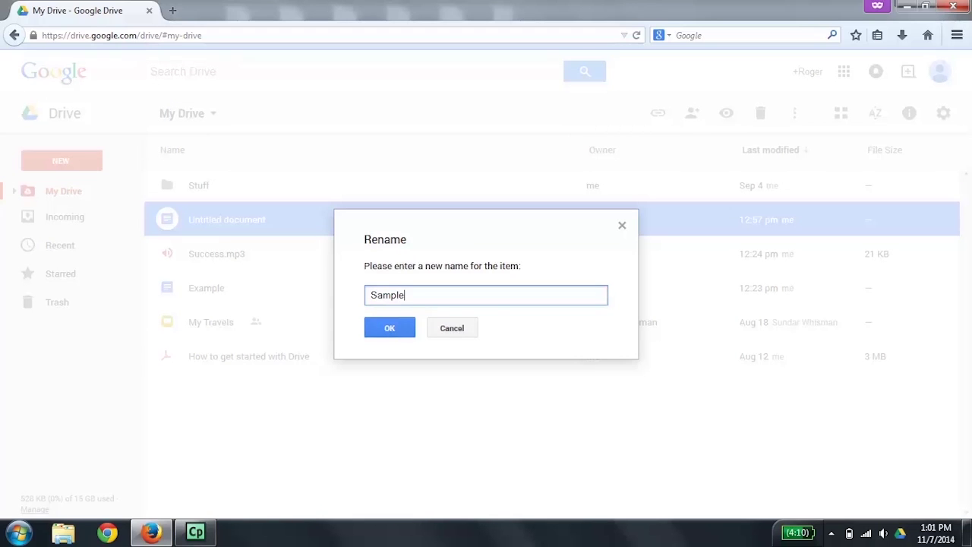
{"action": "key", "text": "Tab"}
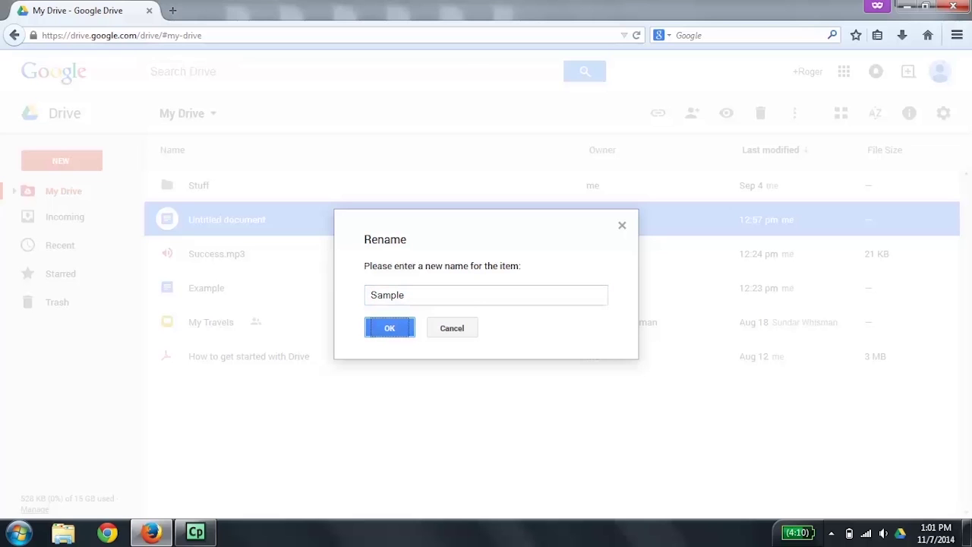
{"action": "key", "text": "Return"}
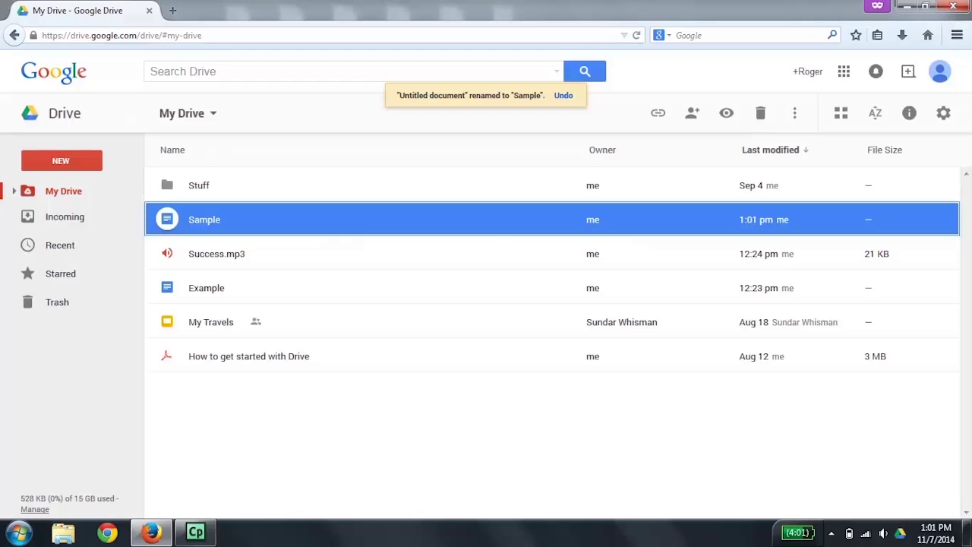
- Remove the Sample document from My Drive
{"action": "left_click", "coordinate": [199, 186]}
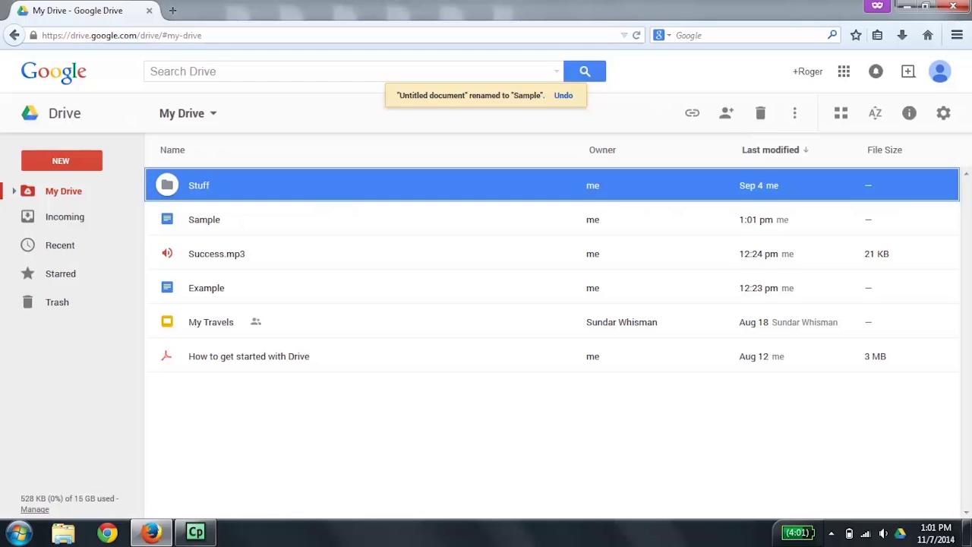
{"action": "left_click", "coordinate": [204, 220]}
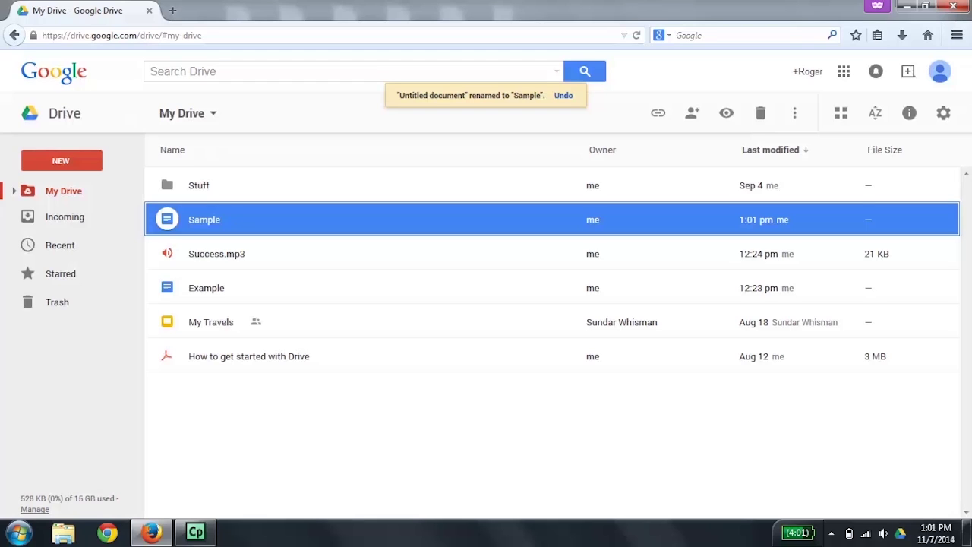
{"action": "key", "text": "shift+F10"}
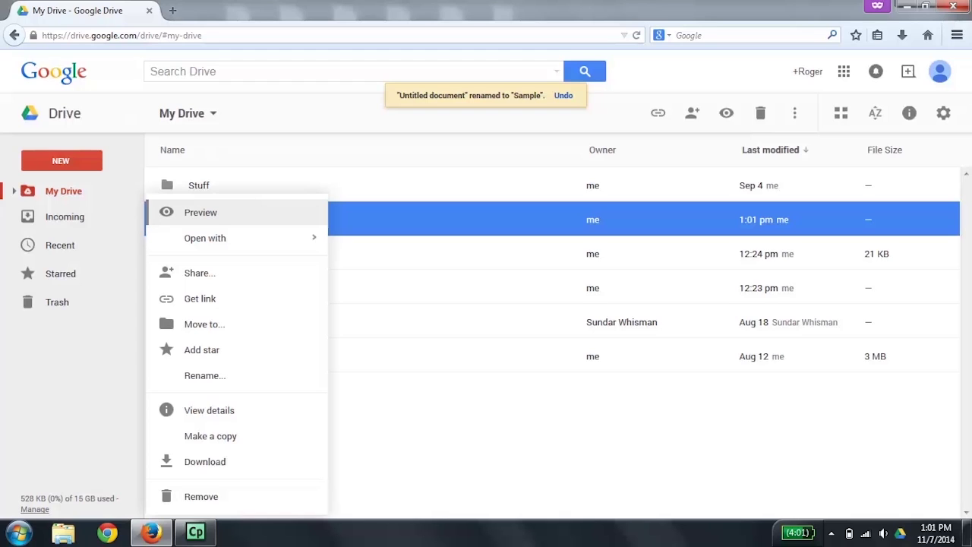
{"action": "key", "text": "Up"}
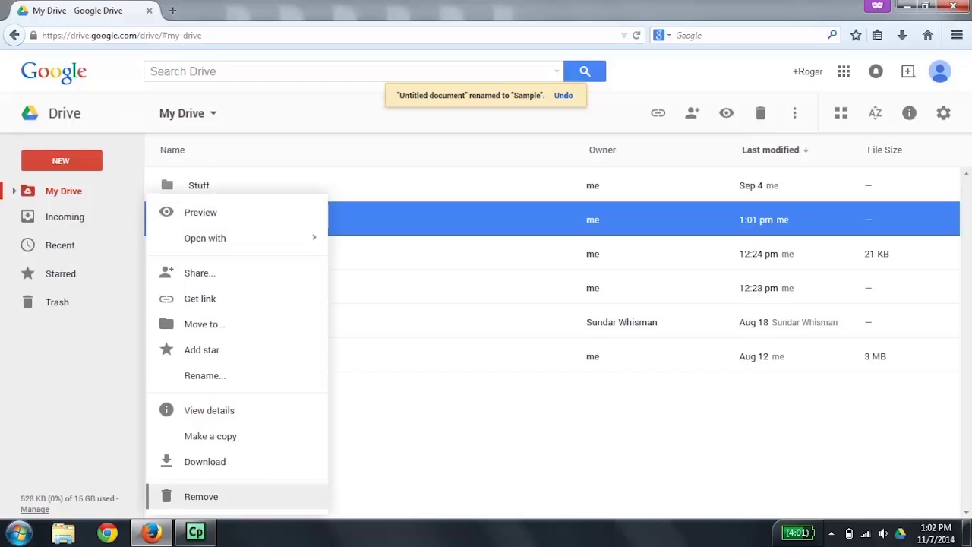
{"action": "key", "text": "Return"}
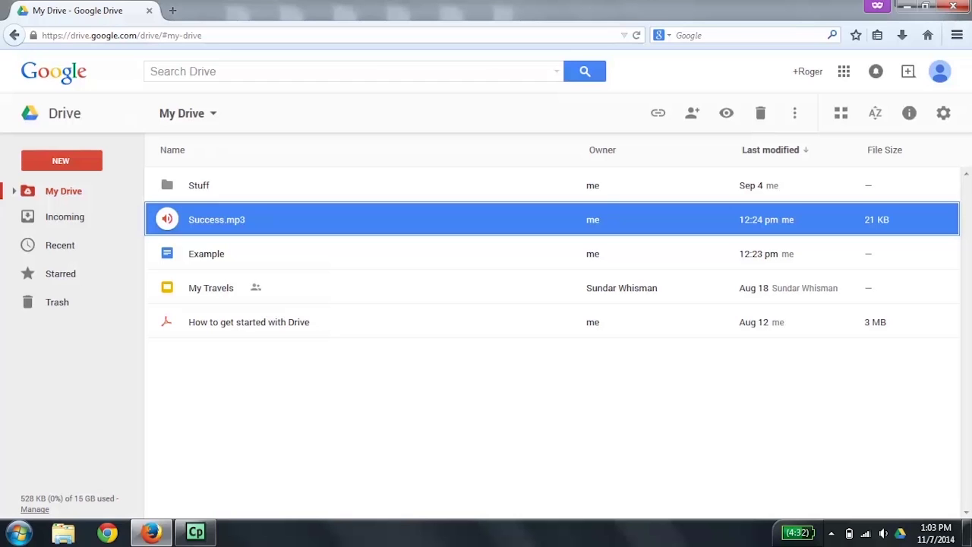
- Move through the navigation list from My Drive to Trash and back up, and open the Incoming view
{"action": "left_click", "coordinate": [63, 190]}
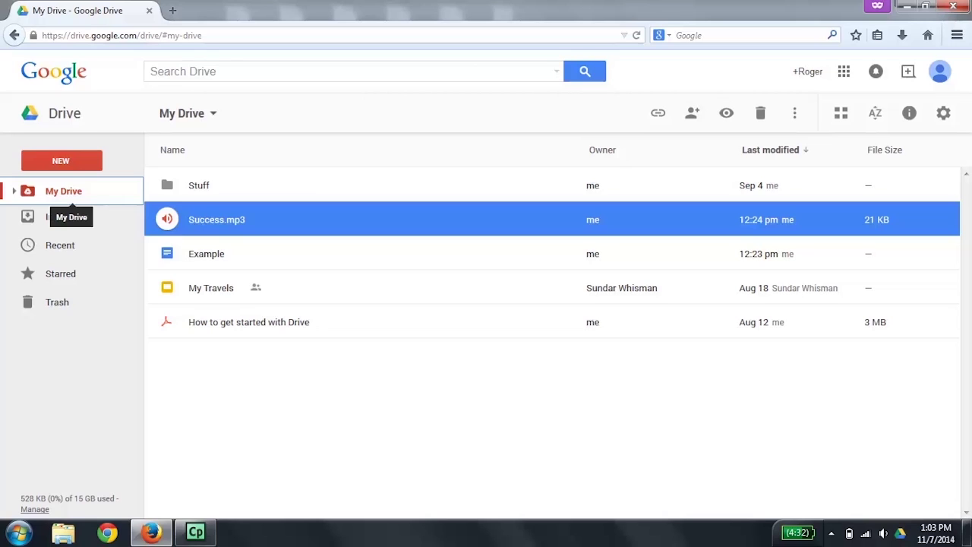
{"action": "key", "text": "Down"}
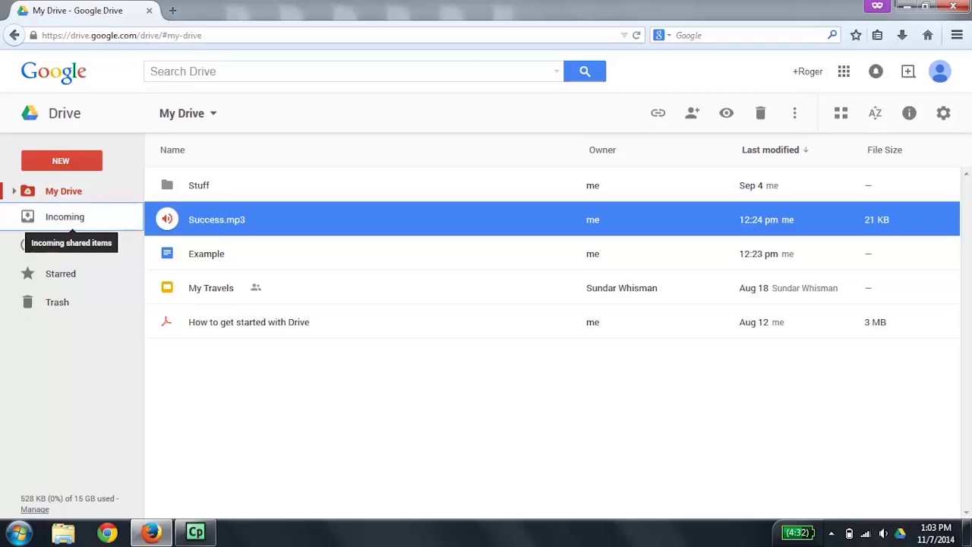
{"action": "key", "text": "Down"}
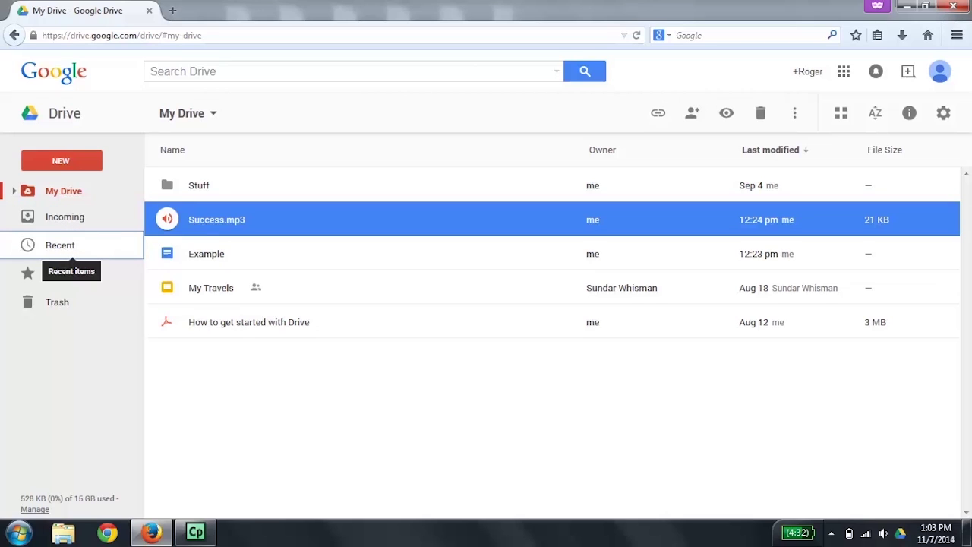
{"action": "key", "text": "Down"}
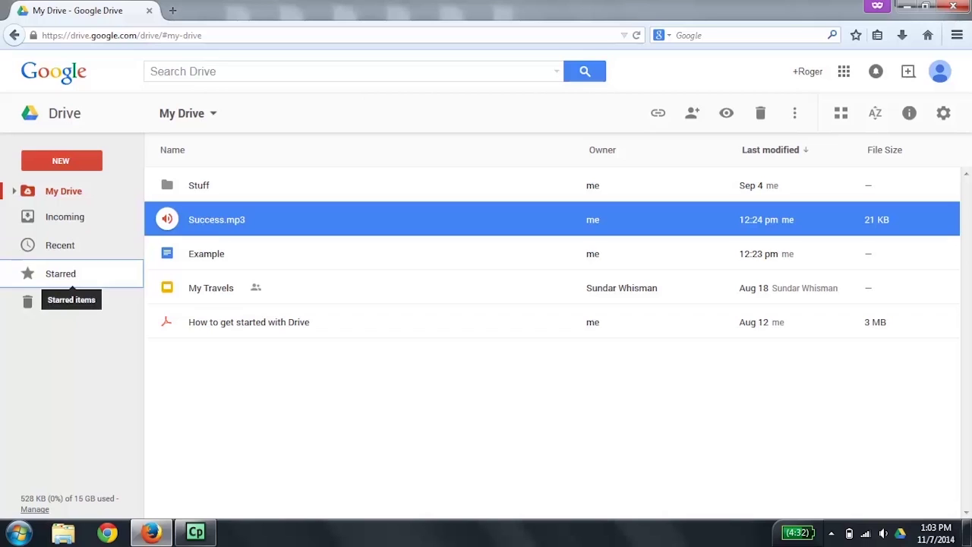
{"action": "key", "text": "Down"}
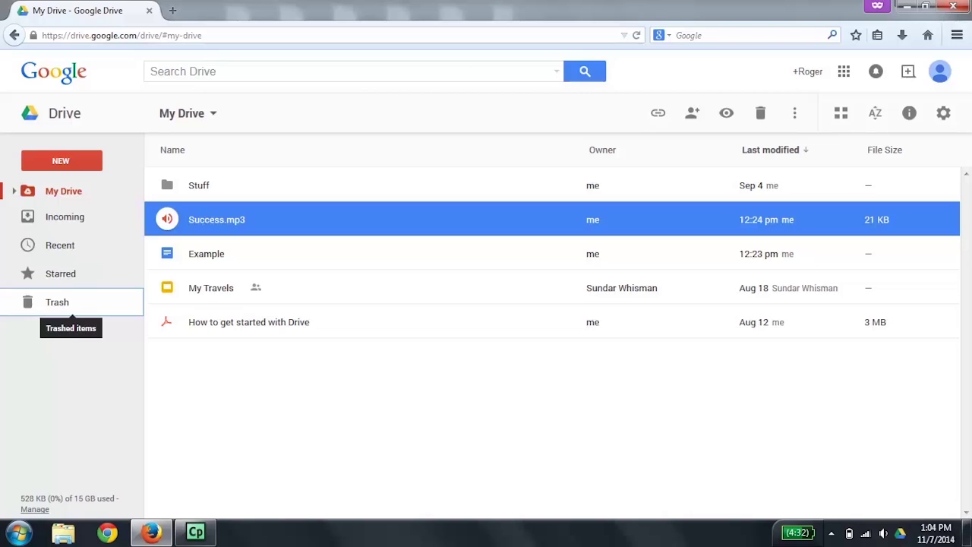
{"action": "key", "text": "Up"}
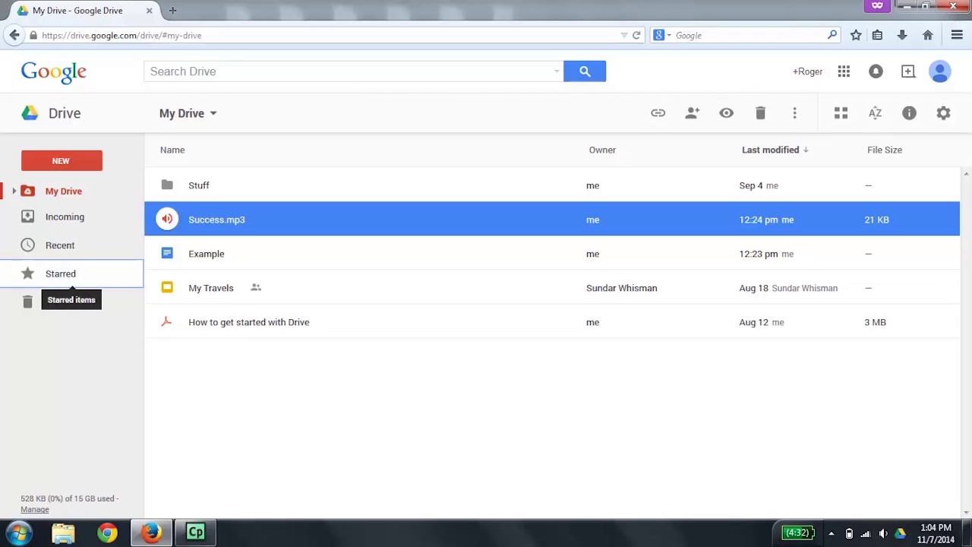
{"action": "key", "text": "Up"}
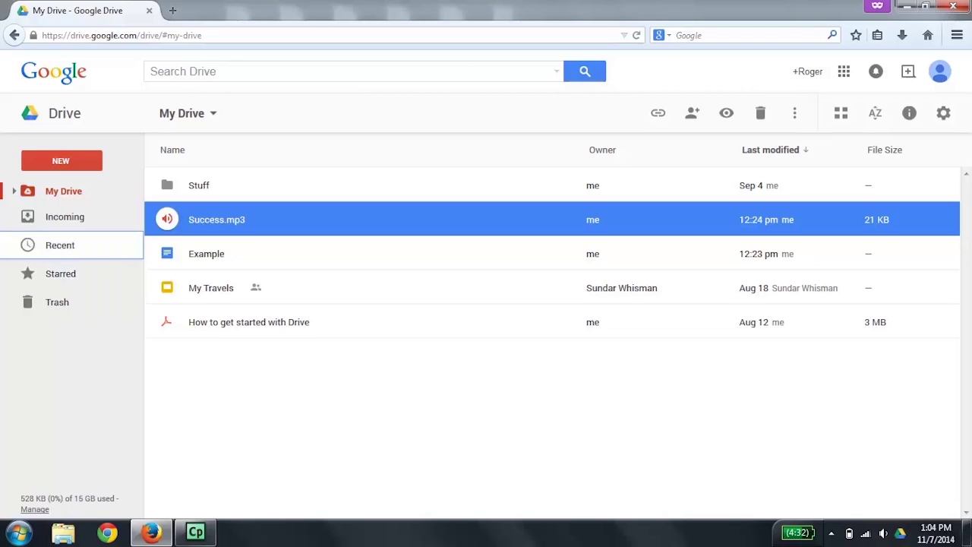
{"action": "key", "text": "Up"}
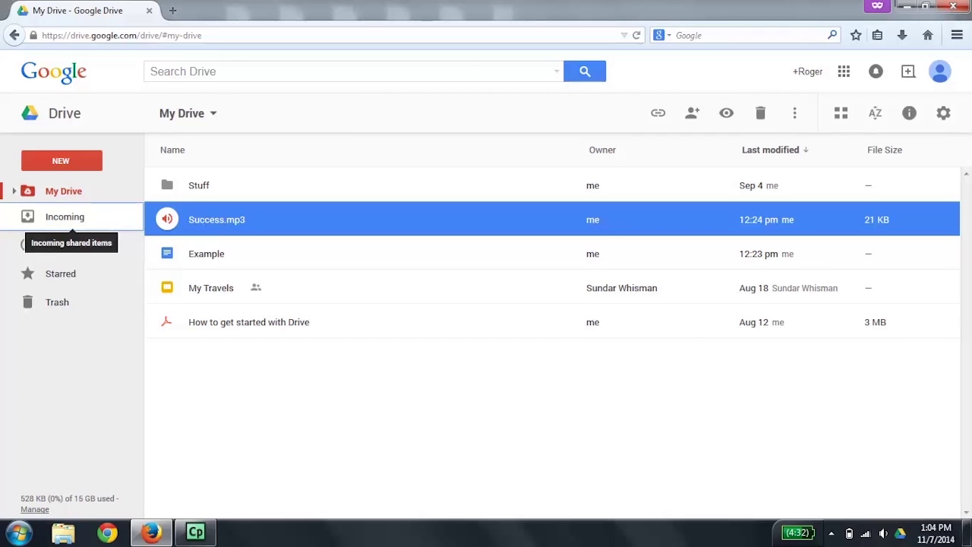
{"action": "key", "text": "Return"}
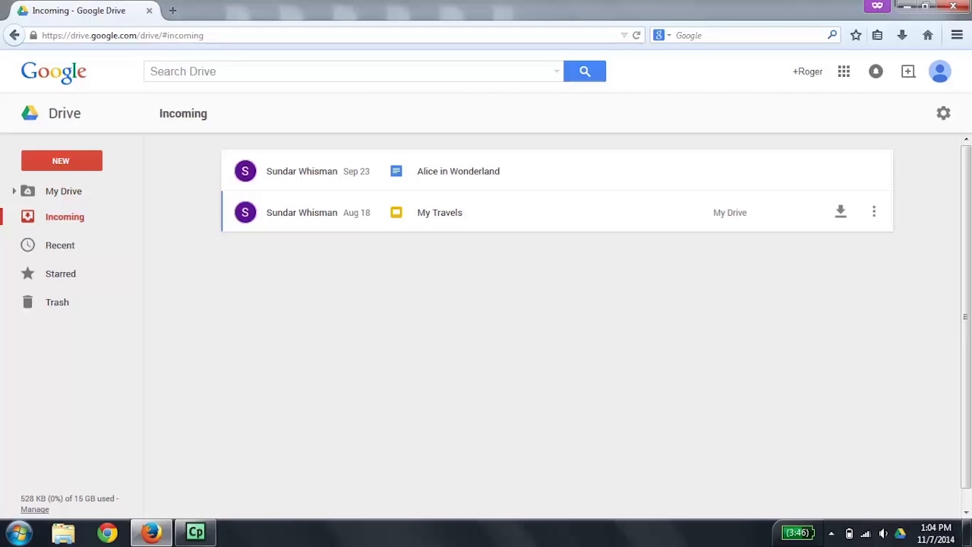
- Add the shared Alice in Wonderland document to My Drive, dismissing the Move To dialog without choosing a folder
{"action": "left_click", "coordinate": [458, 171]}
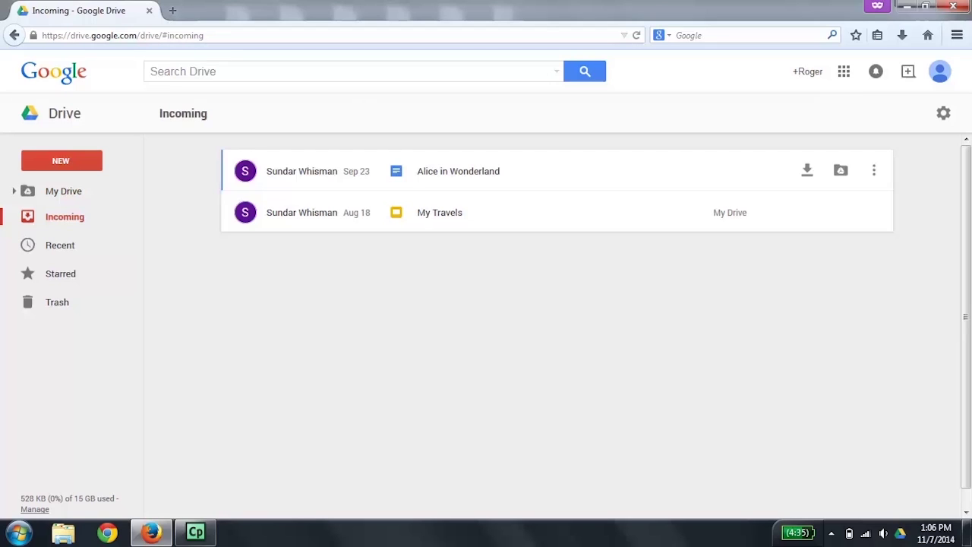
{"action": "key", "text": "shift+F10"}
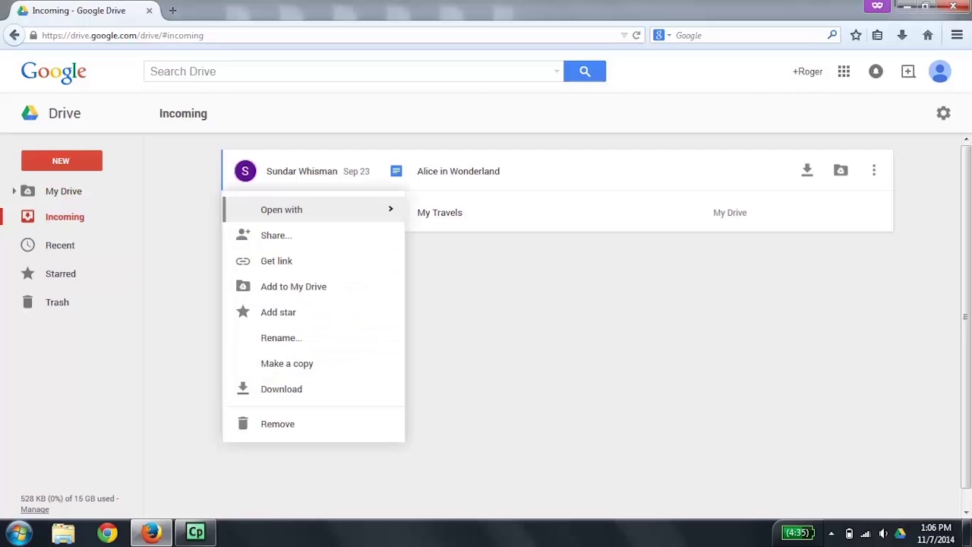
{"action": "key", "text": "Down"}
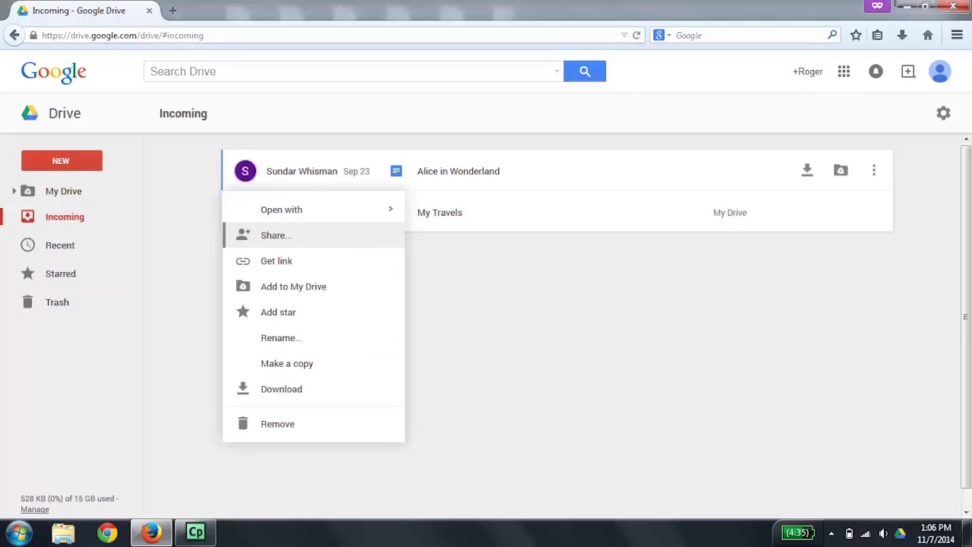
{"action": "key", "text": "Down"}
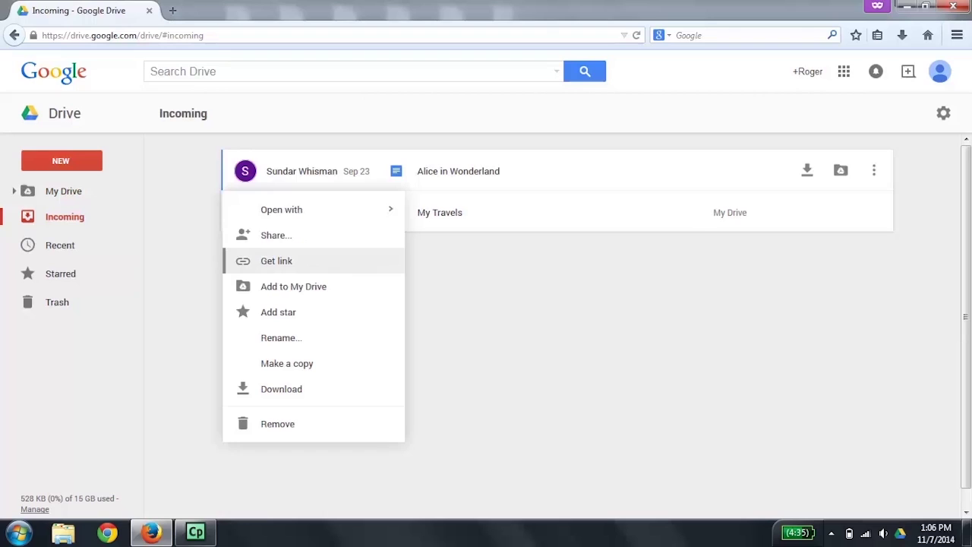
{"action": "key", "text": "Down"}
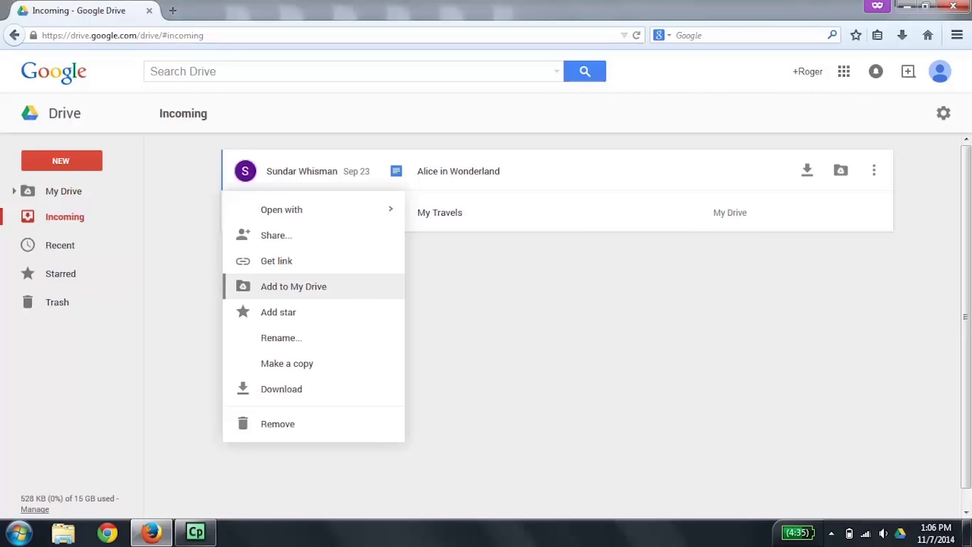
{"action": "key", "text": "Return"}
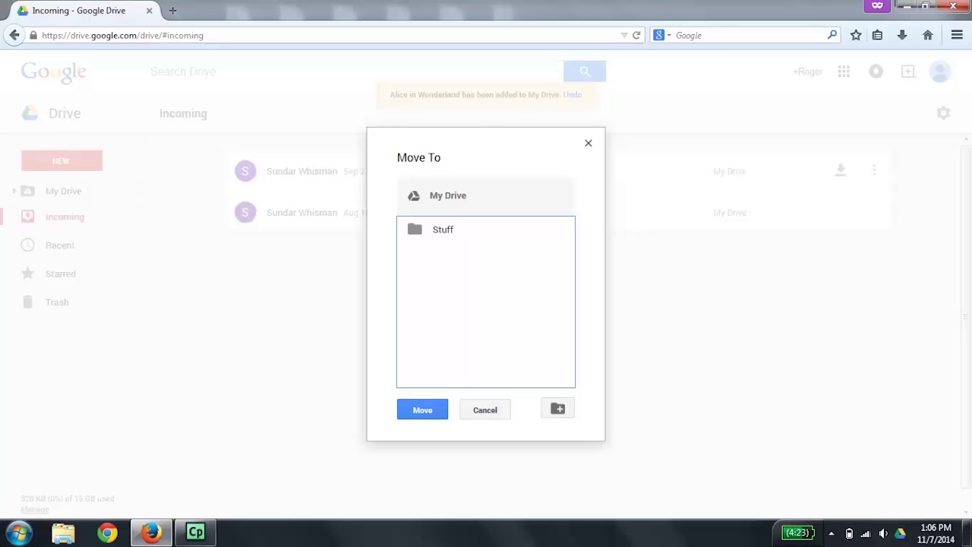
{"action": "key", "text": "Escape"}
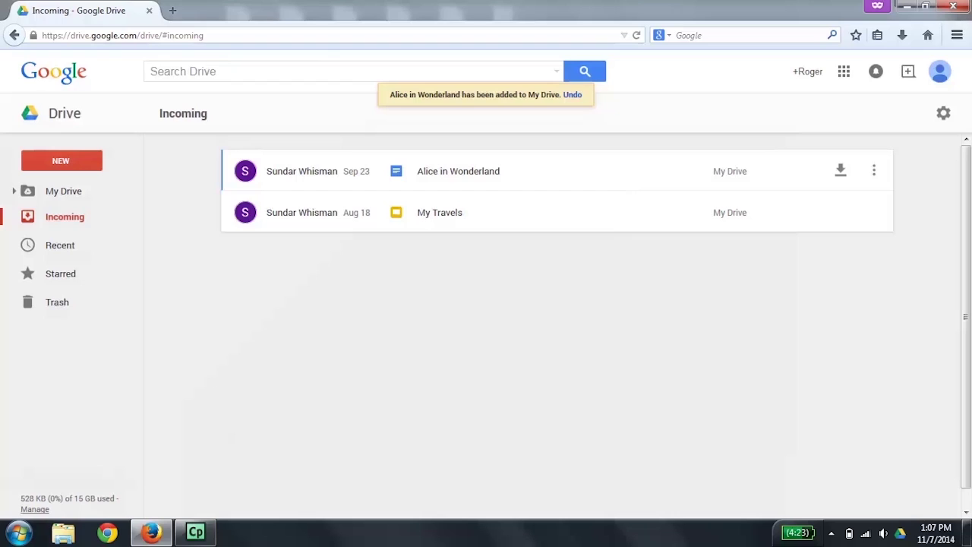
- Go back to My Drive and select the Alice in Wonderland document in the file list
{"action": "left_click", "coordinate": [64, 217]}
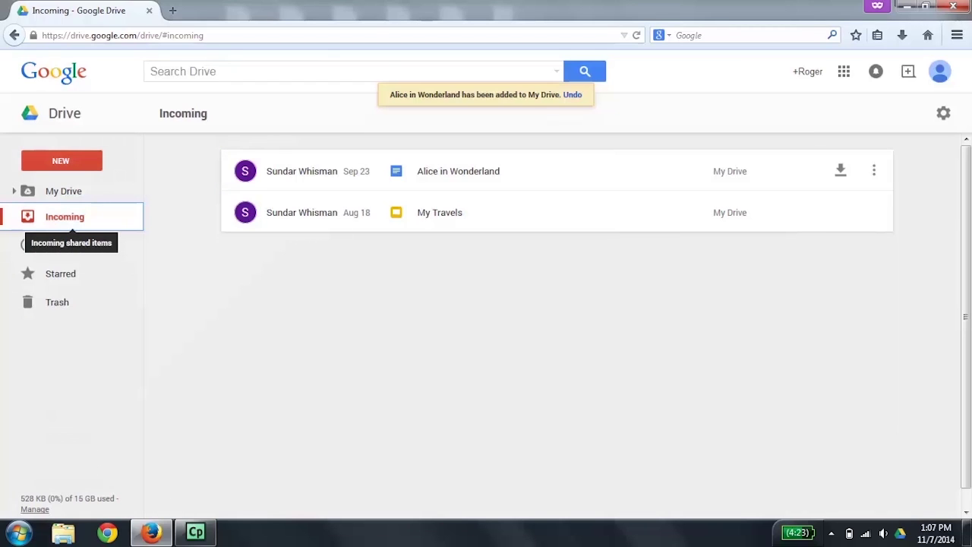
{"action": "key", "text": "Up"}
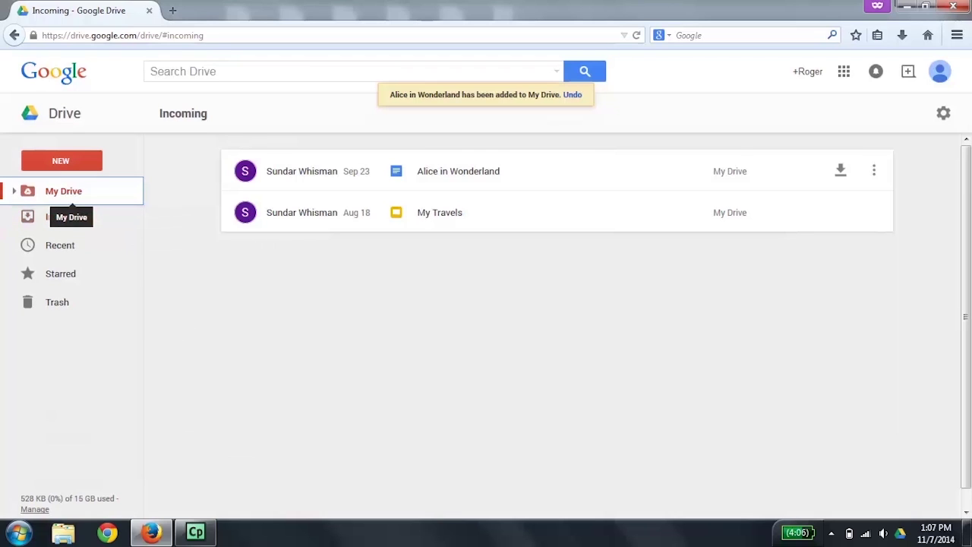
{"action": "key", "text": "Return"}
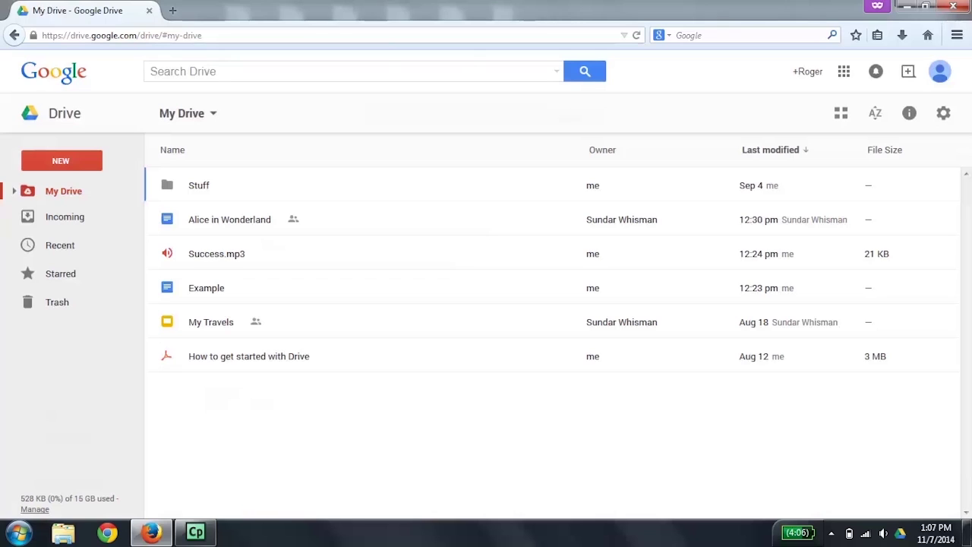
{"action": "left_click", "coordinate": [229, 220]}
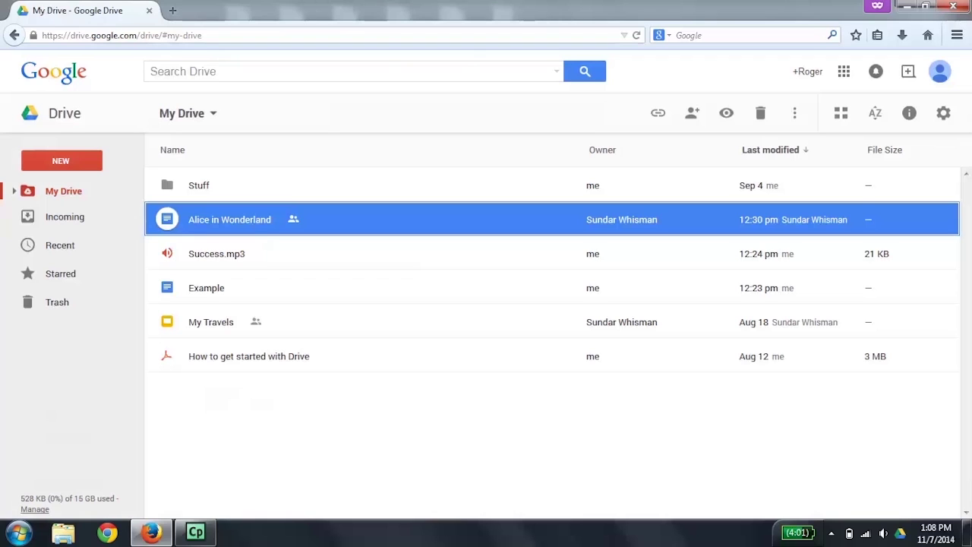
- Reopen the Incoming view of shared items from My Drive
{"action": "key", "text": "shift+Tab"}
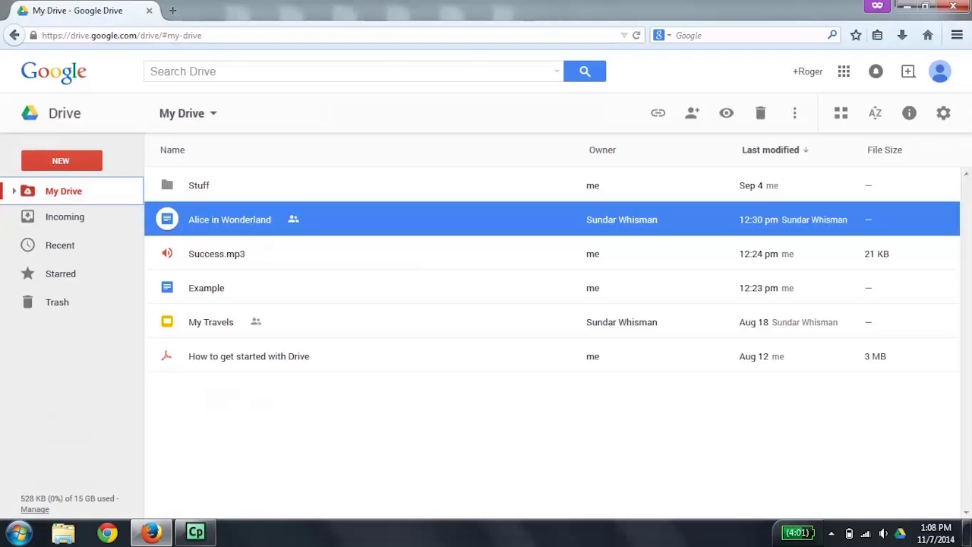
{"action": "key", "text": "Down"}
{"action": "key", "text": "Return"}
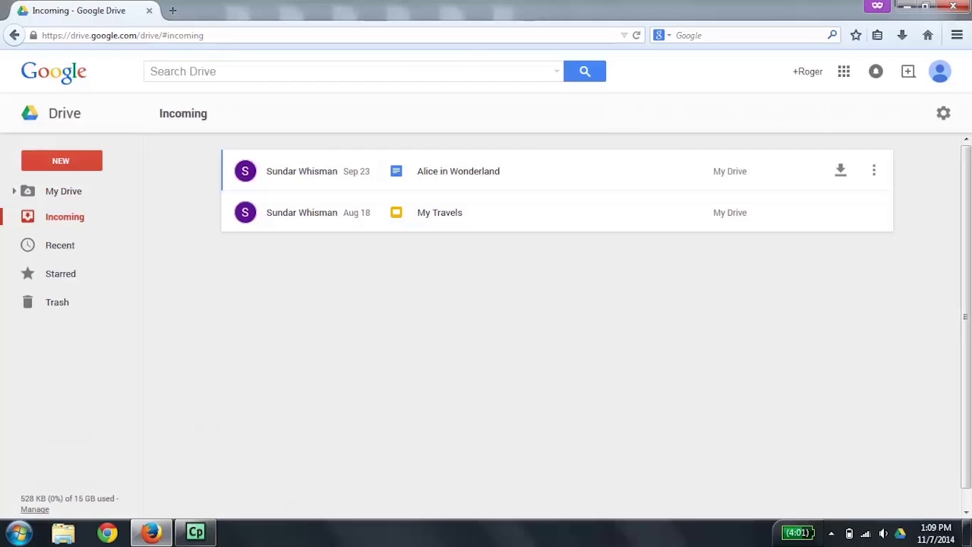
- Return to My Drive and view the details of the Alice in Wonderland document
{"action": "left_click", "coordinate": [65, 216]}
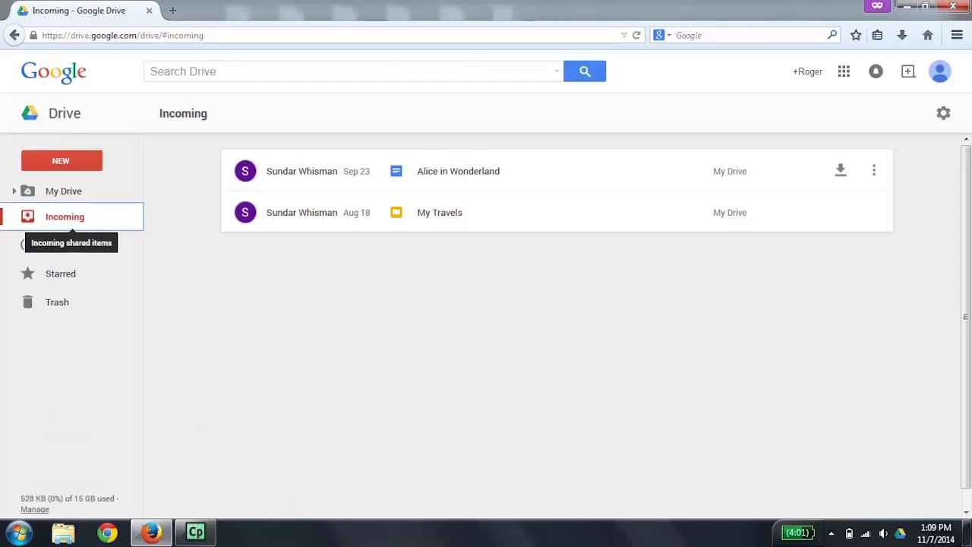
{"action": "key", "text": "Up"}
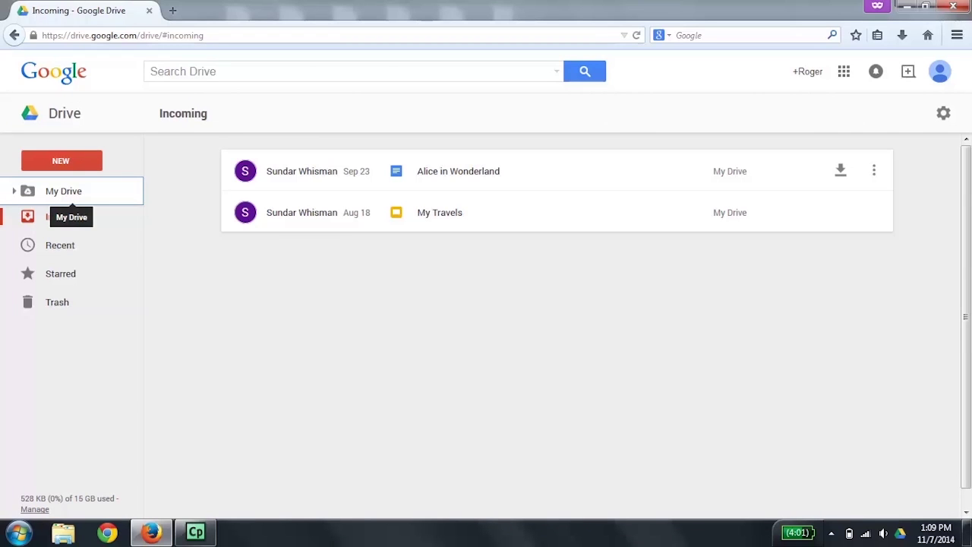
{"action": "key", "text": "Return"}
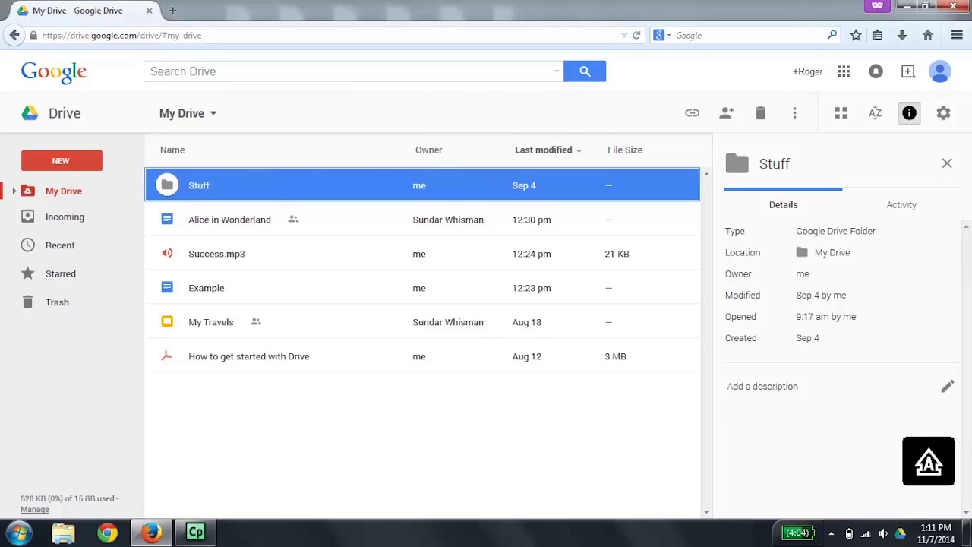
{"action": "key", "text": "Down"}
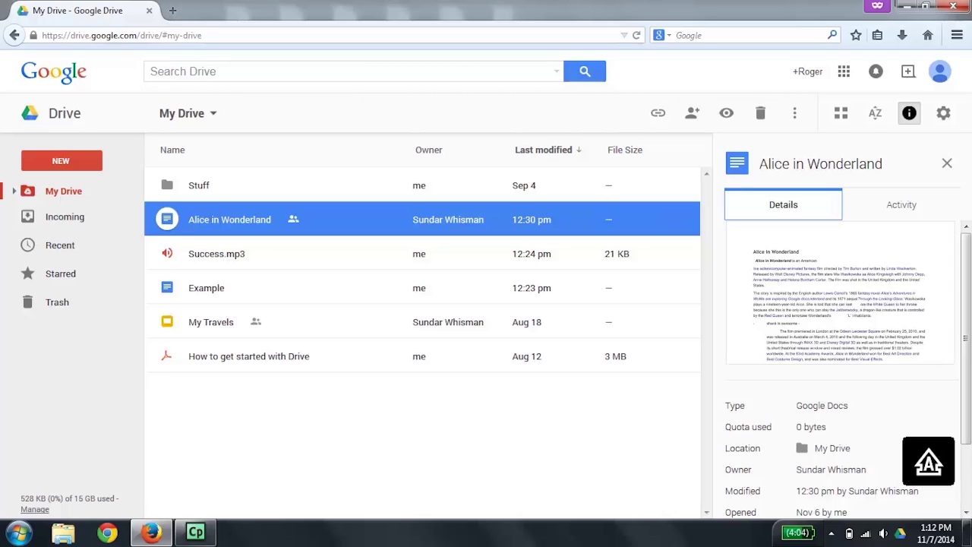
{"action": "key", "text": "Tab"}
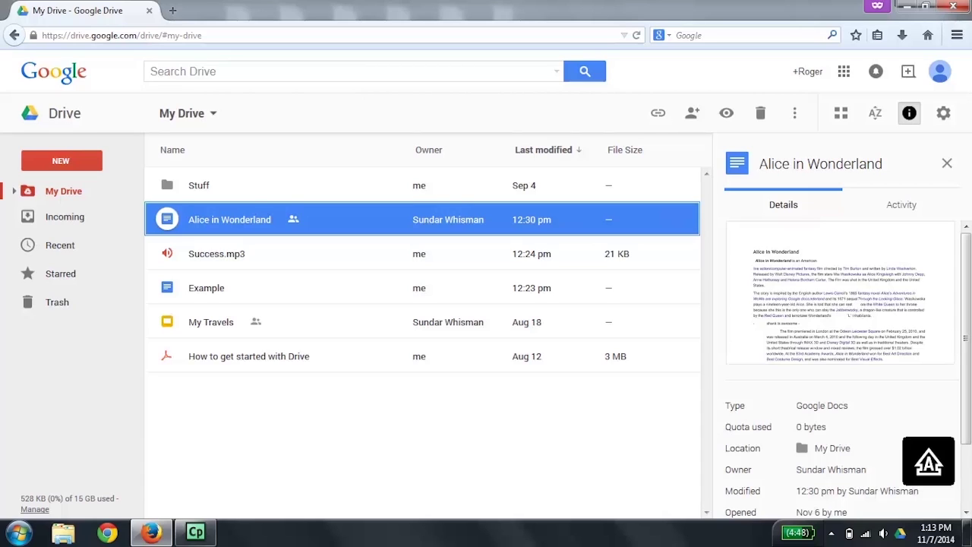
- Search Drive for PEOPLE and view the details of the How to get started with Drive and People files
{"action": "left_click", "coordinate": [150, 72]}
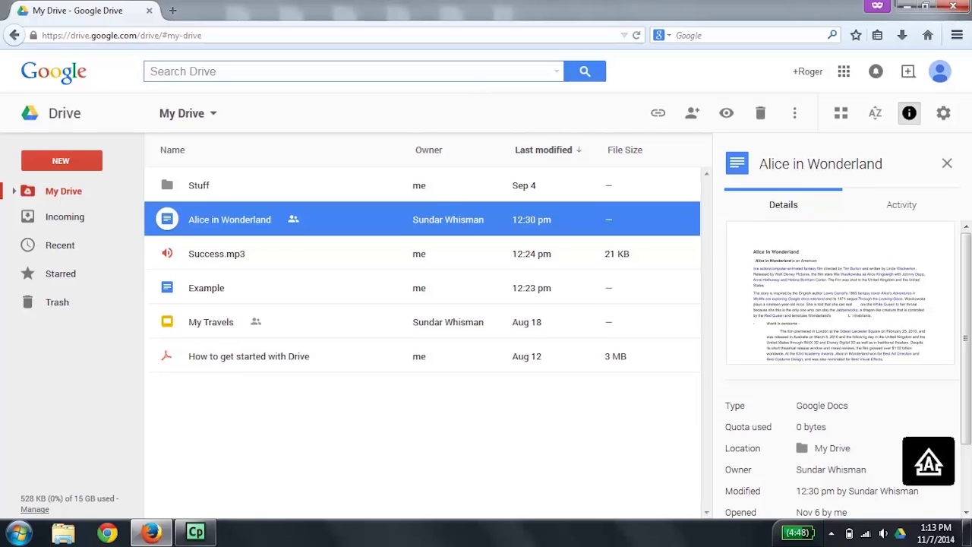
{"action": "type", "text": "PEOPLE"}
{"action": "key", "text": "Return"}
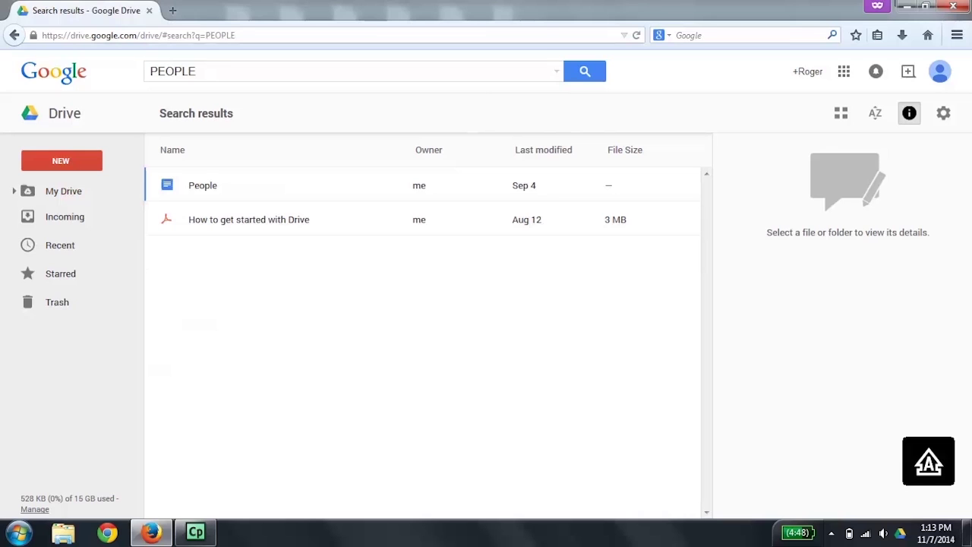
{"action": "left_click", "coordinate": [248, 220]}
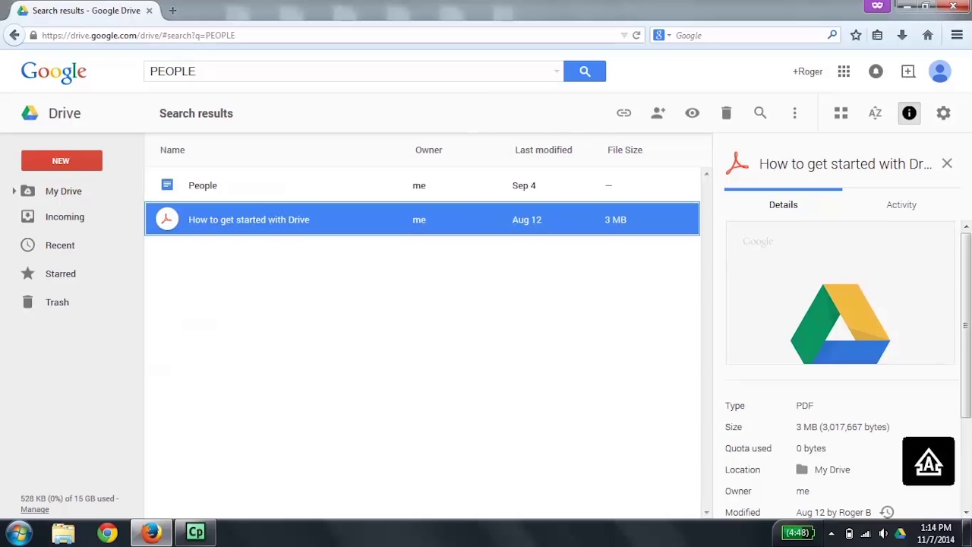
{"action": "left_click", "coordinate": [203, 185]}
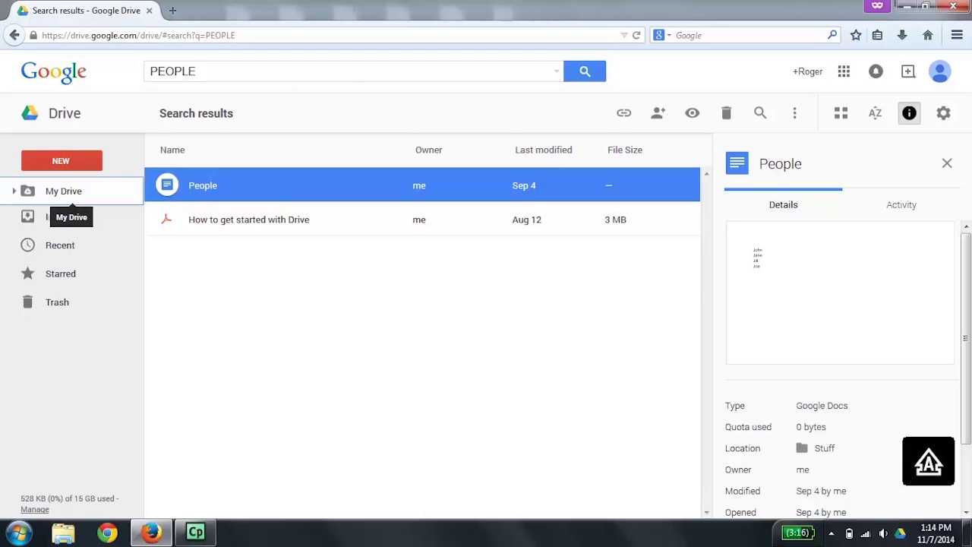
- Leave the search results for My Drive, then display the keyboard shortcuts list and close it
{"action": "left_click", "coordinate": [63, 191]}
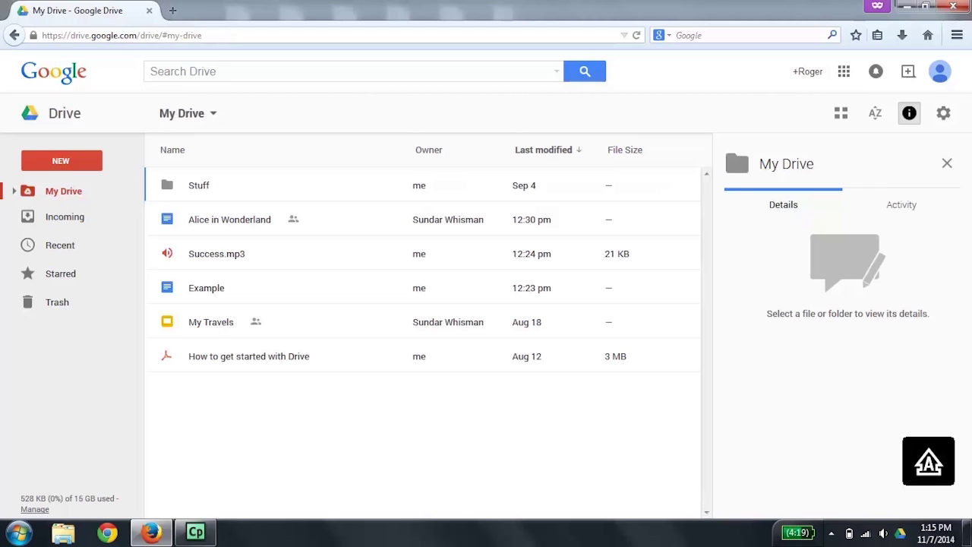
{"action": "key", "text": "shift+slash"}
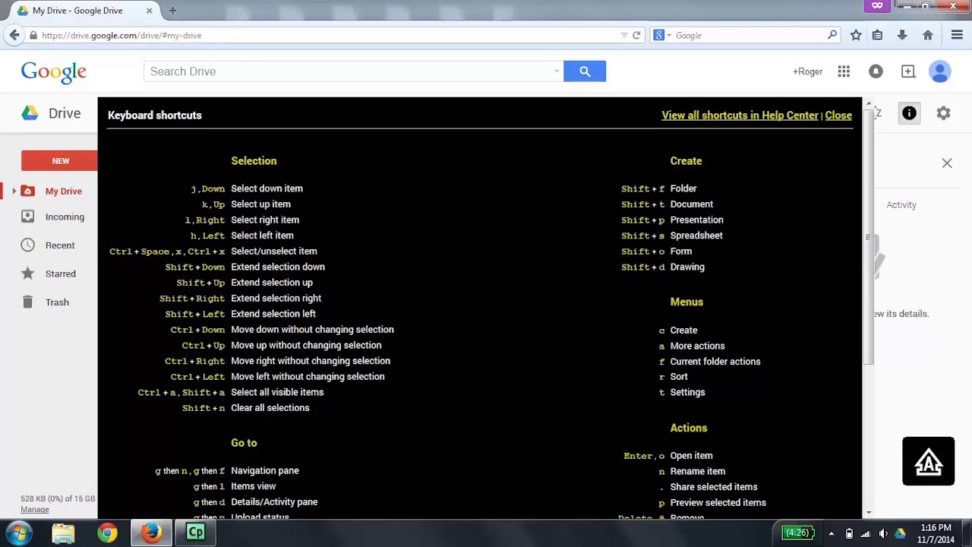
{"action": "key", "text": "Escape"}
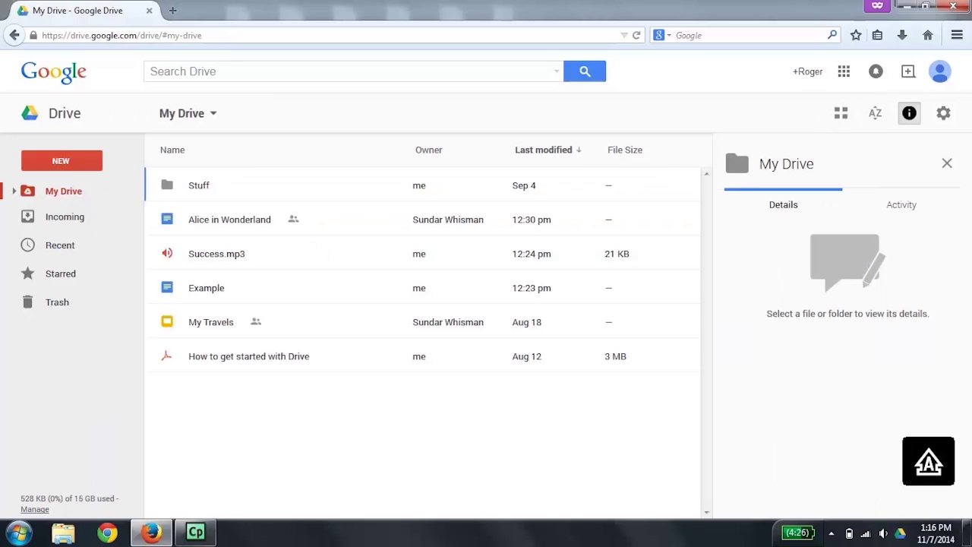